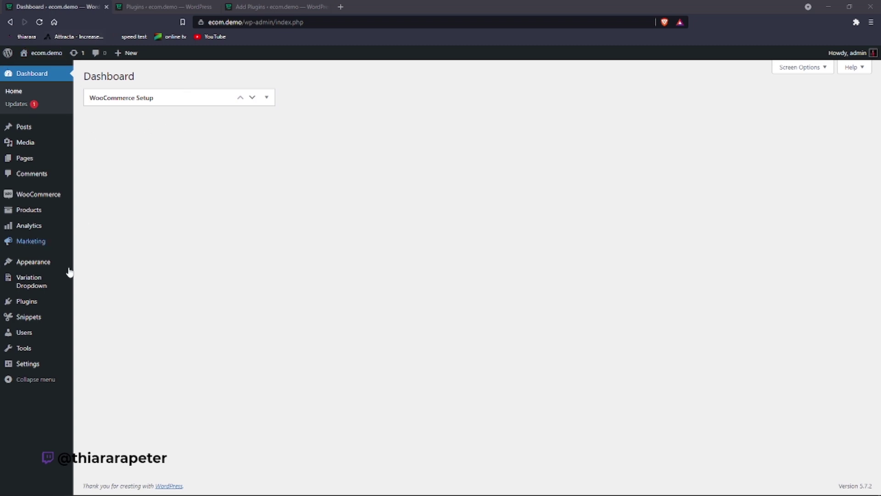
# Show the Plugins flyout with Installed Plugins, Add New and Plugin Editor in the admin sidebar
pyautogui.moveTo(29, 305)
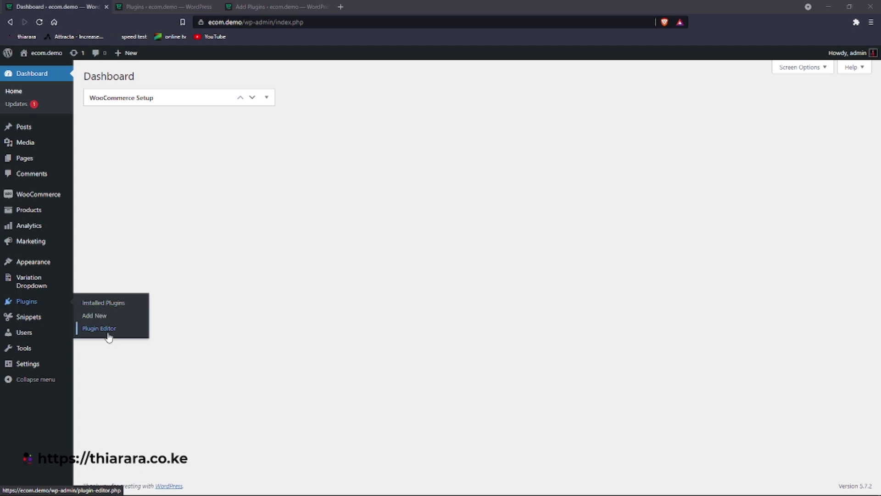
# Search Add New plugins for 'price by country' and review the Price Based on Country for WooCommerce result
pyautogui.click(100, 317)
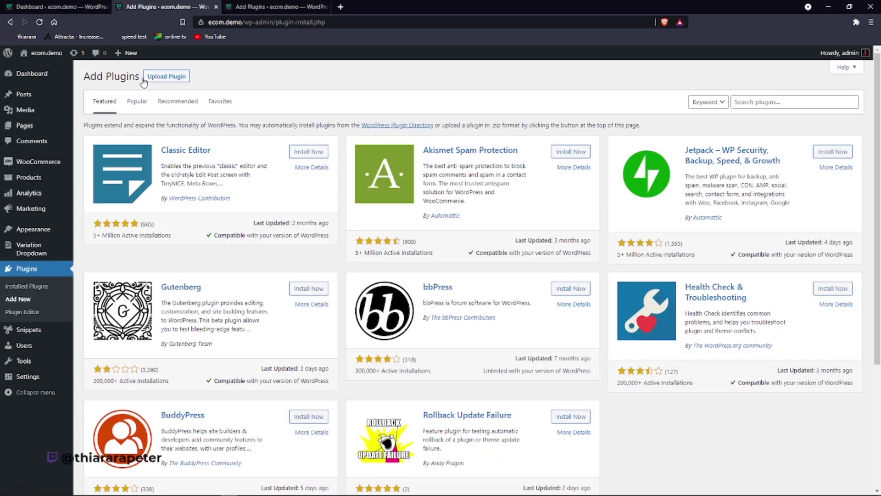
pyautogui.click(752, 102)
pyautogui.hotkey('ctrl', 'Tab')
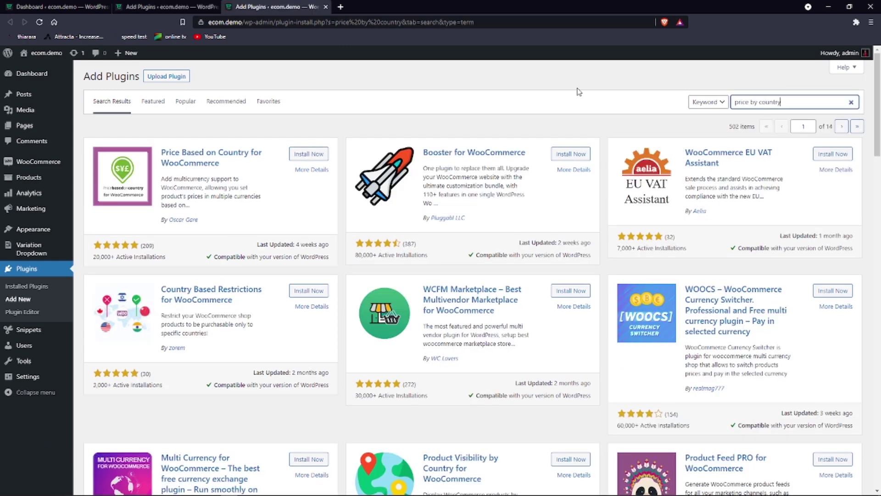
pyautogui.moveTo(786, 102); pyautogui.dragTo(728, 109)
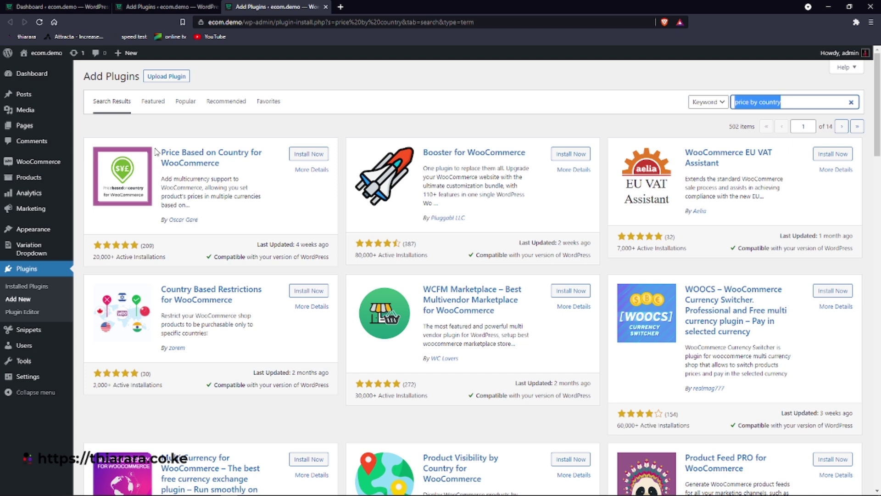
pyautogui.moveTo(156, 152); pyautogui.dragTo(221, 165)
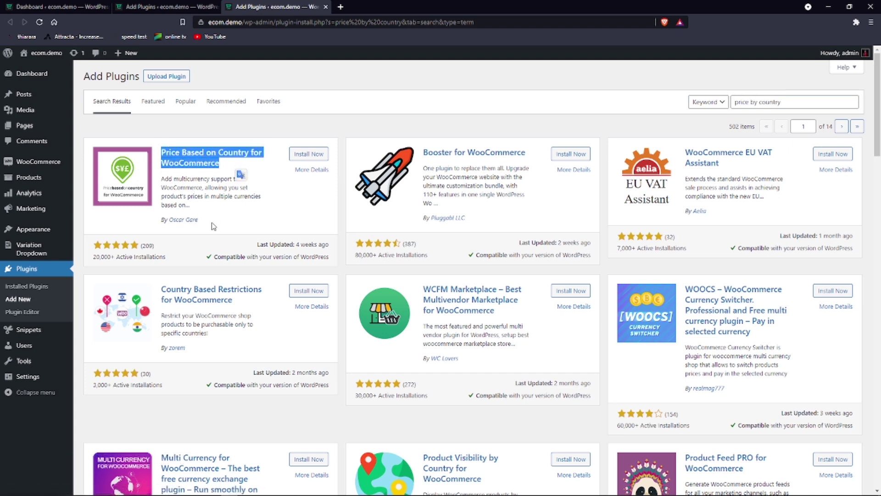
pyautogui.moveTo(199, 220); pyautogui.dragTo(208, 248)
pyautogui.click(208, 248)
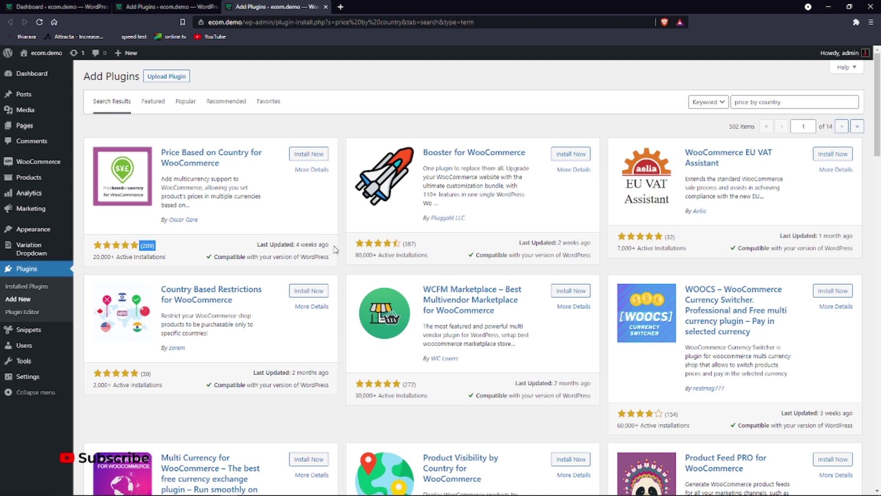
pyautogui.moveTo(257, 244); pyautogui.dragTo(324, 247)
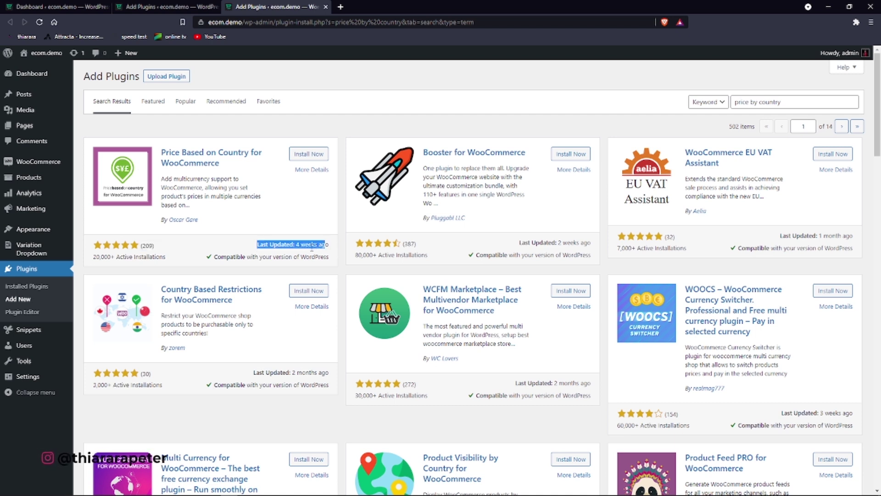
# Install and activate Price Based on Country for WooCommerce, closing the extra Add Plugins tabs
pyautogui.click(309, 154)
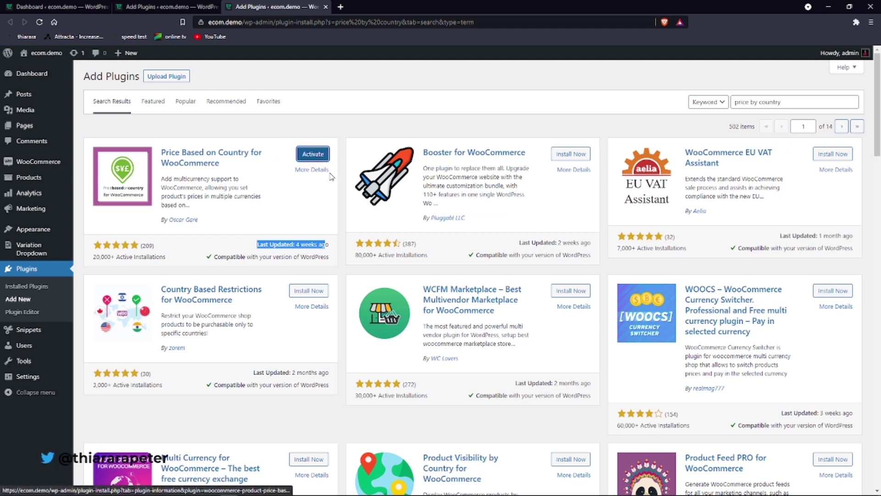
pyautogui.click(302, 202)
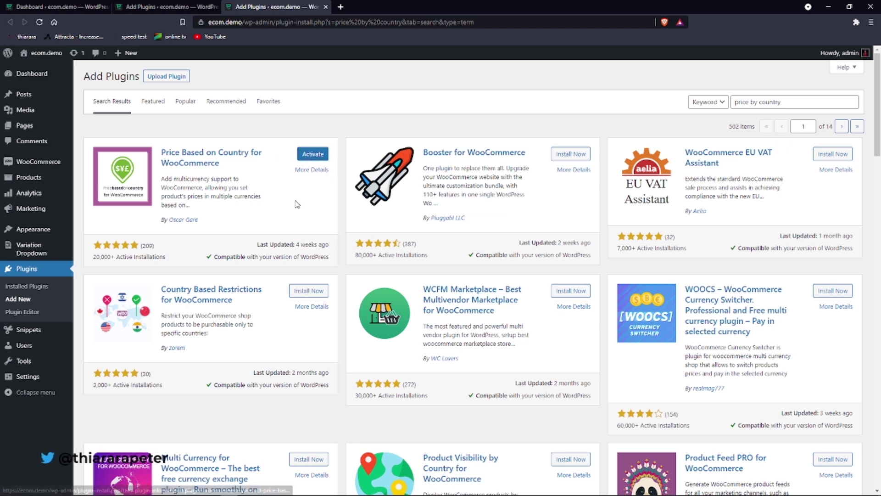
pyautogui.click(314, 154)
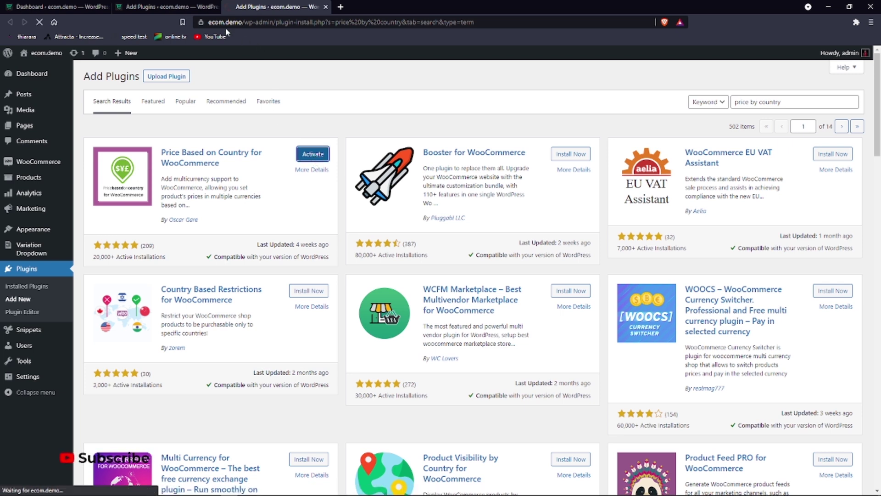
pyautogui.click(216, 7)
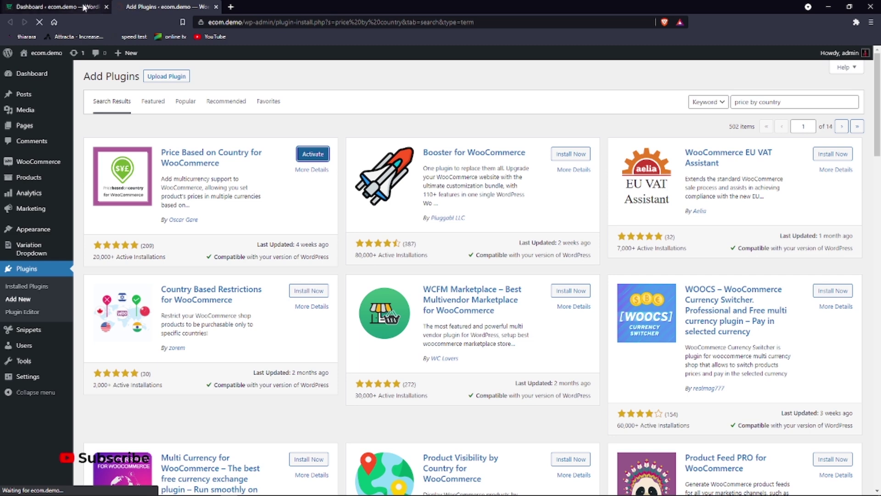
pyautogui.click(56, 6)
pyautogui.click(42, 56)
pyautogui.click(158, 6)
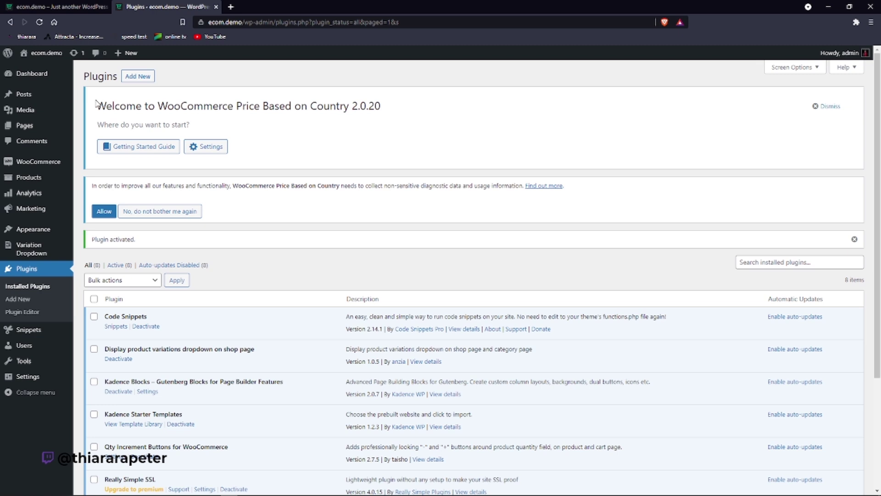
# Dismiss the Price Based on Country 2.0.20 welcome banner and allow its usage data collection
pyautogui.doubleClick(98, 105)
pyautogui.click(204, 124)
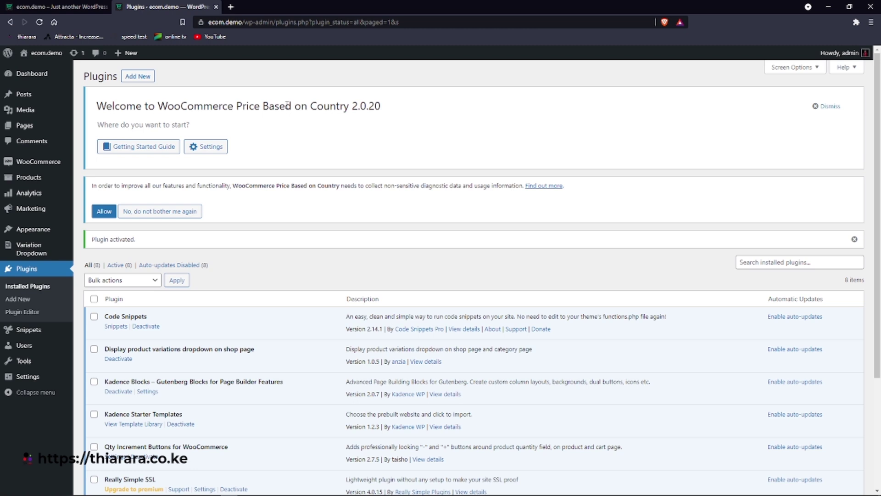
pyautogui.doubleClick(360, 106)
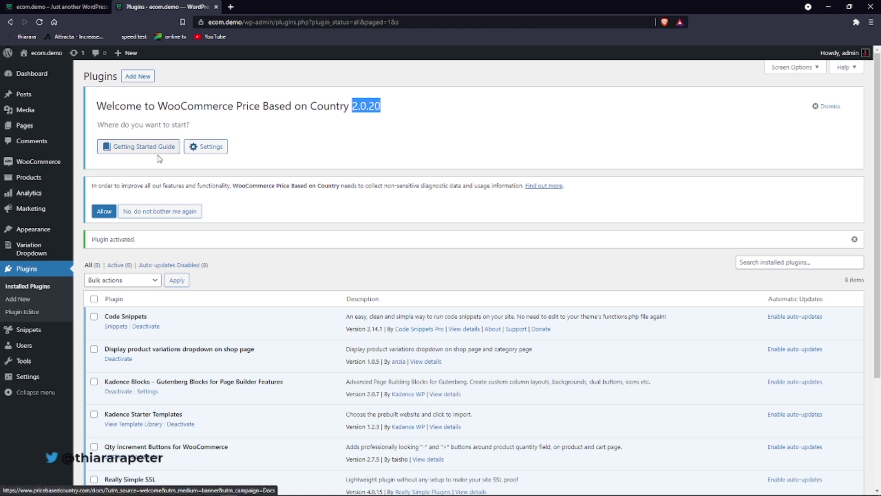
pyautogui.click(832, 108)
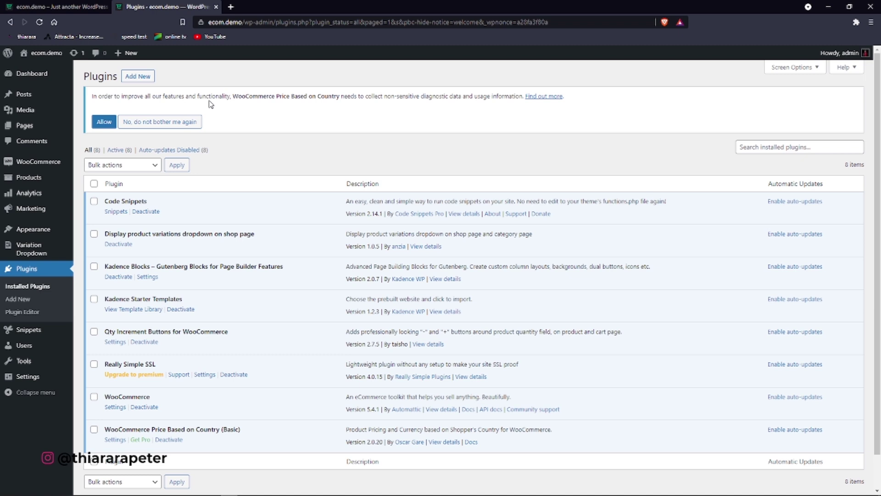
pyautogui.click(109, 123)
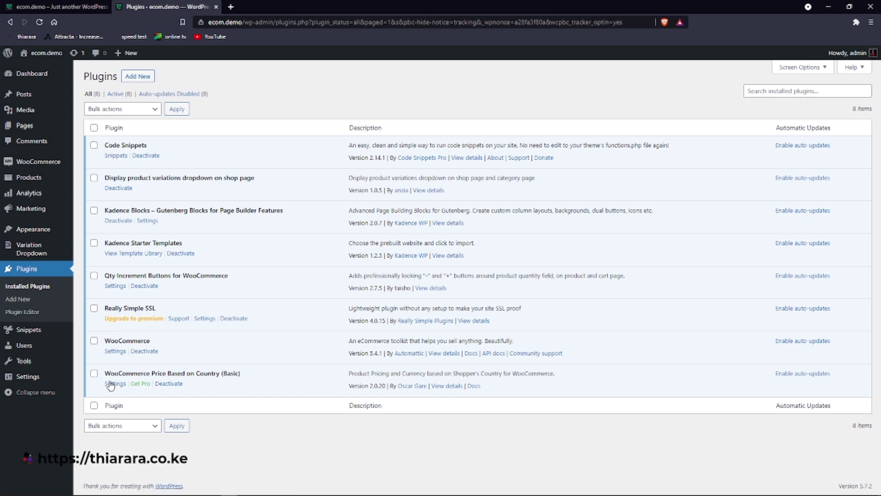
# Open WooCommerce General settings and keep selling location set to specific countries
pyautogui.moveTo(38, 166)
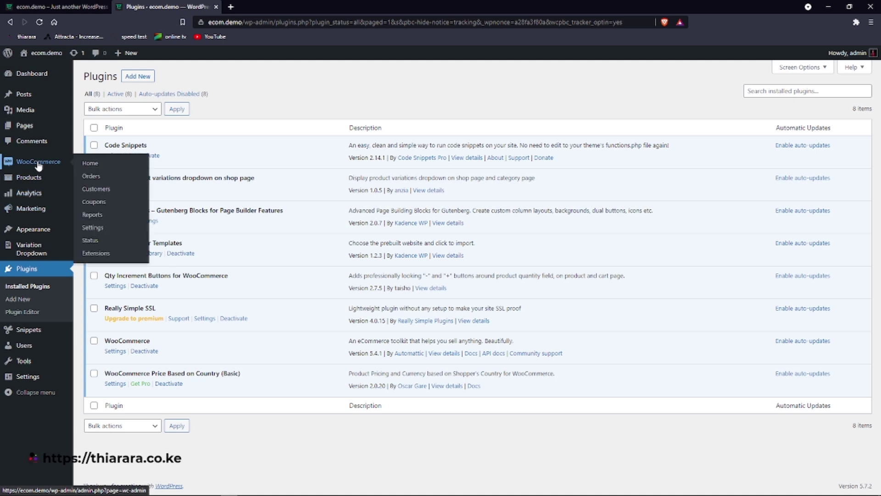
pyautogui.click(100, 230)
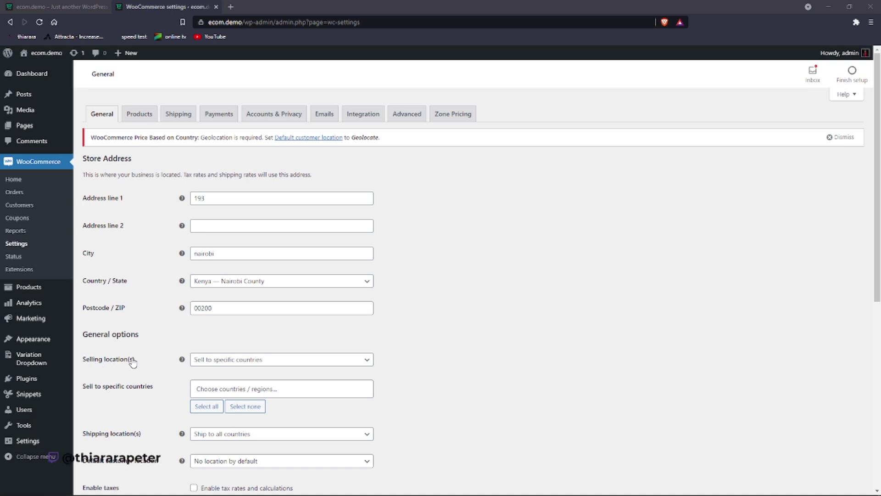
pyautogui.click(242, 362)
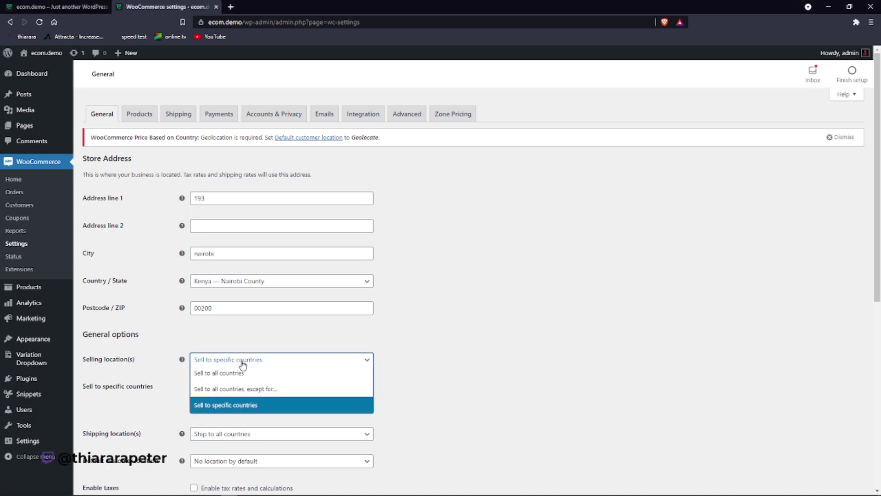
pyautogui.click(243, 363)
pyautogui.click(248, 390)
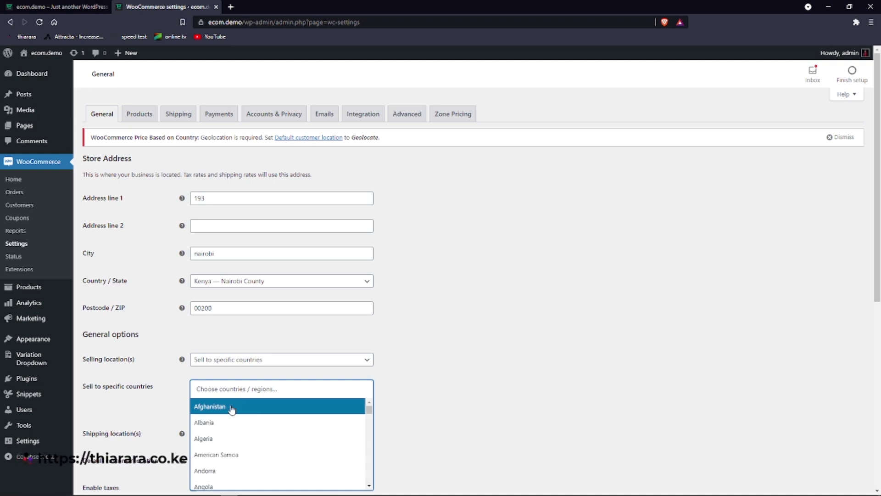
pyautogui.write('k')
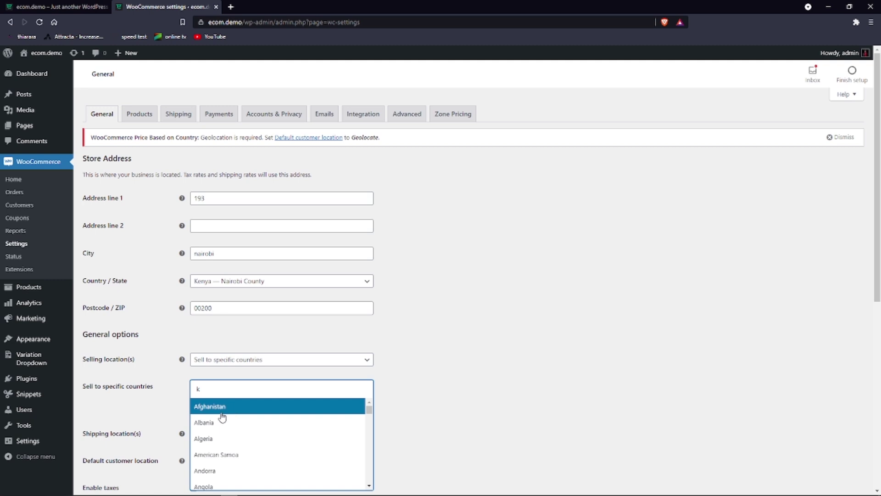
pyautogui.click(398, 380)
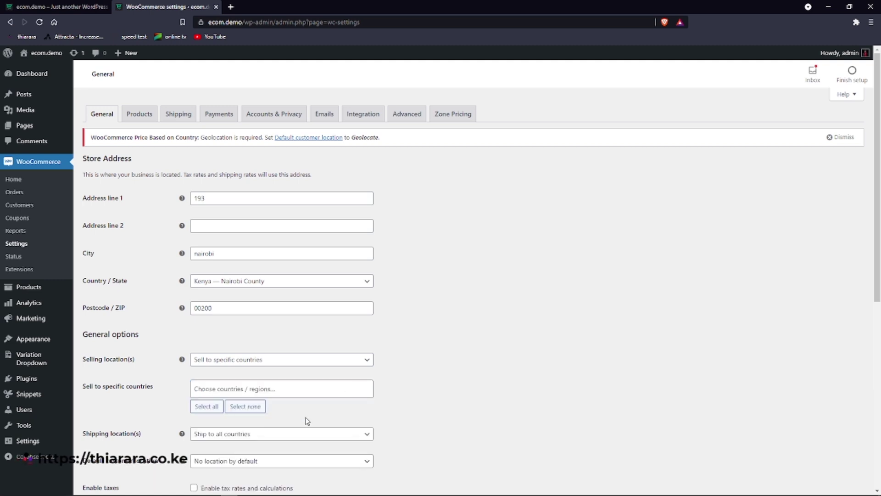
# Try Select all, then Select none, leaving the selling-country list empty
pyautogui.click(213, 407)
pyautogui.scroll(-7, 274, 421)
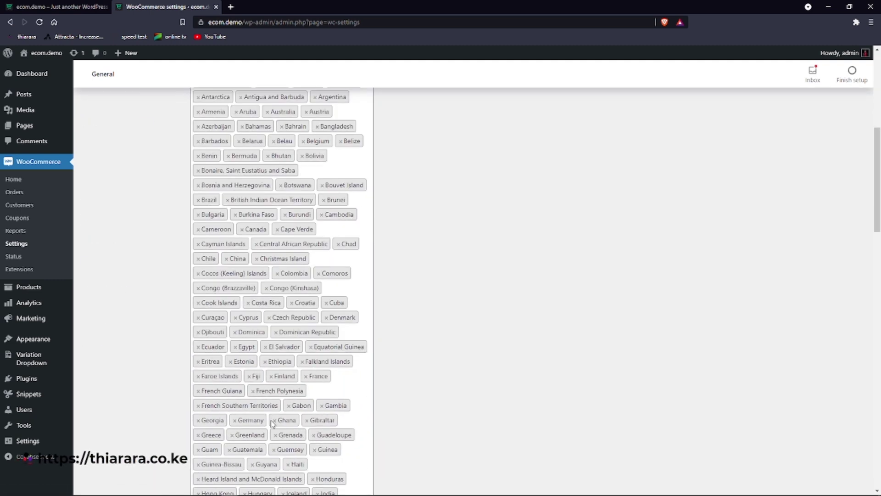
pyautogui.scroll(5, 272, 423)
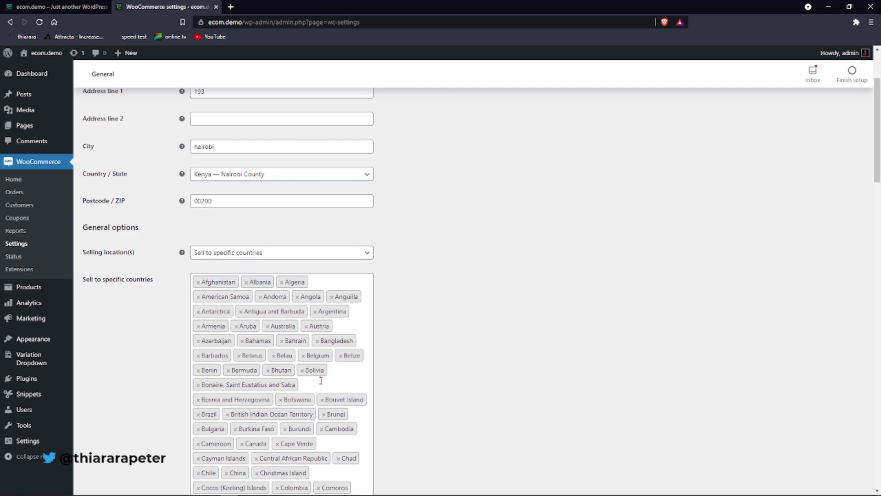
pyautogui.scroll(-10, 246, 442)
pyautogui.scroll(-15, 246, 442)
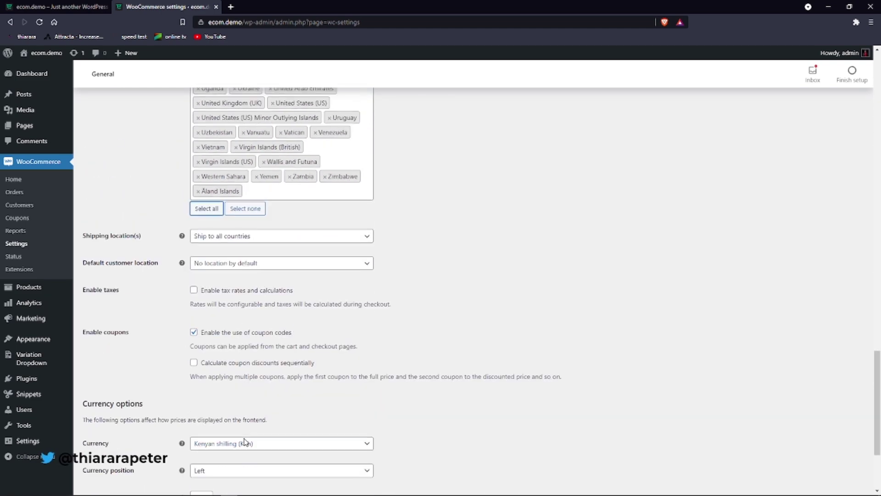
pyautogui.click(243, 211)
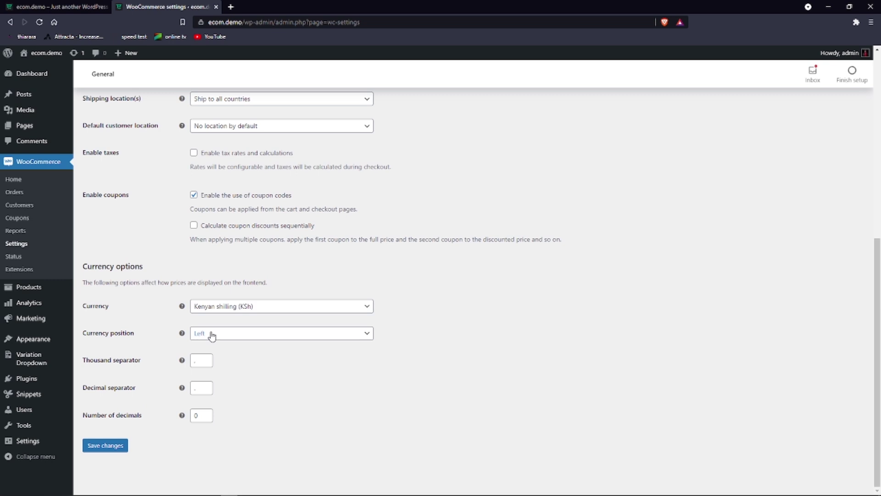
pyautogui.scroll(4, 239, 327)
pyautogui.scroll(3, 271, 319)
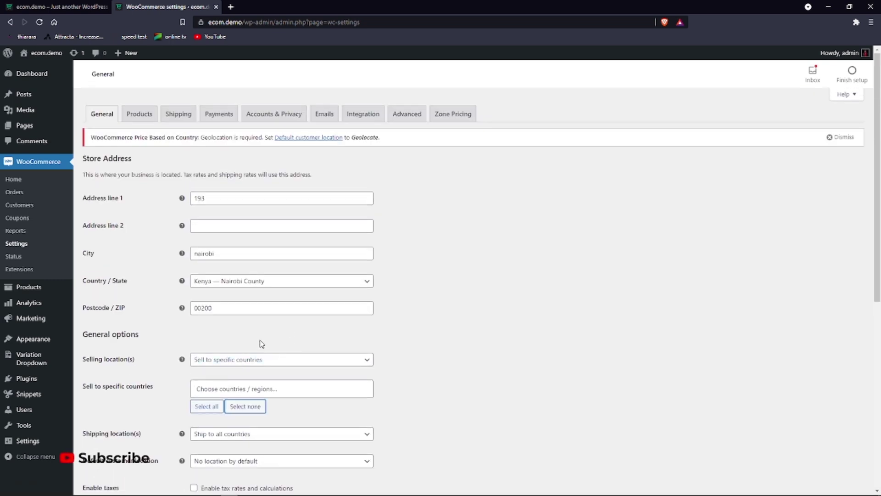
# Sell to specific countries and add Kenya and United Arab Emirates
pyautogui.click(246, 361)
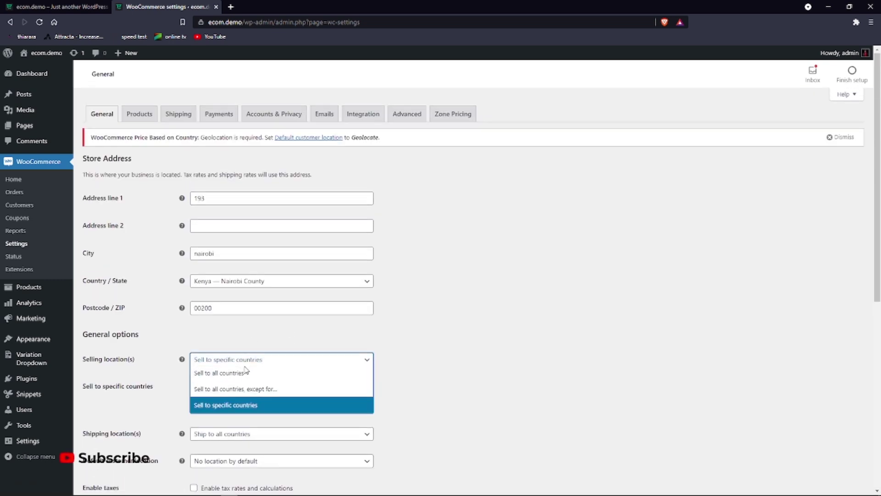
pyautogui.click(232, 404)
pyautogui.click(239, 390)
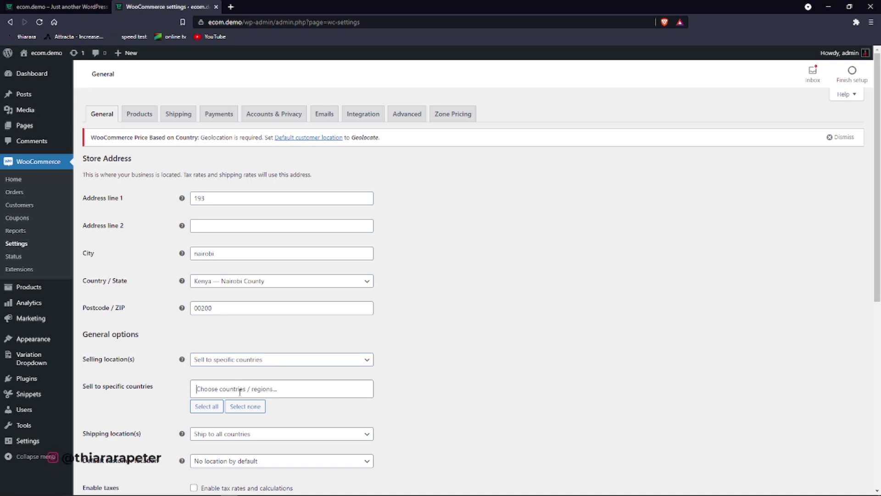
pyautogui.write('k')
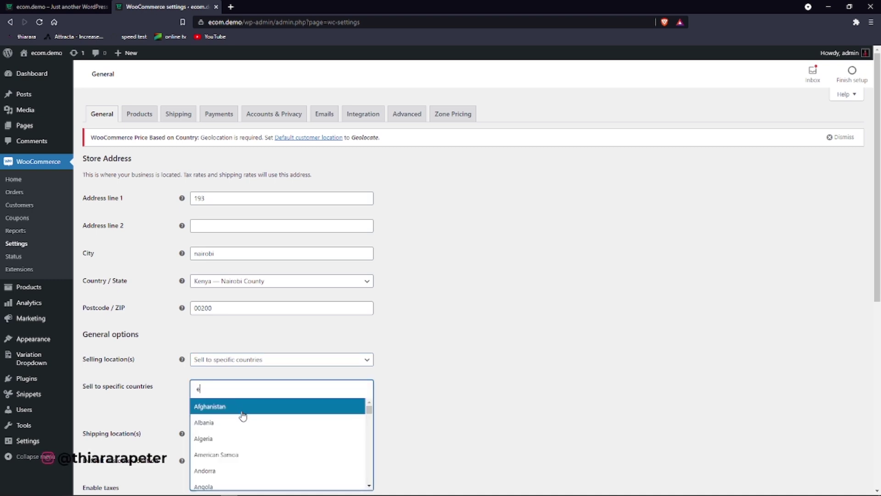
pyautogui.click(243, 406)
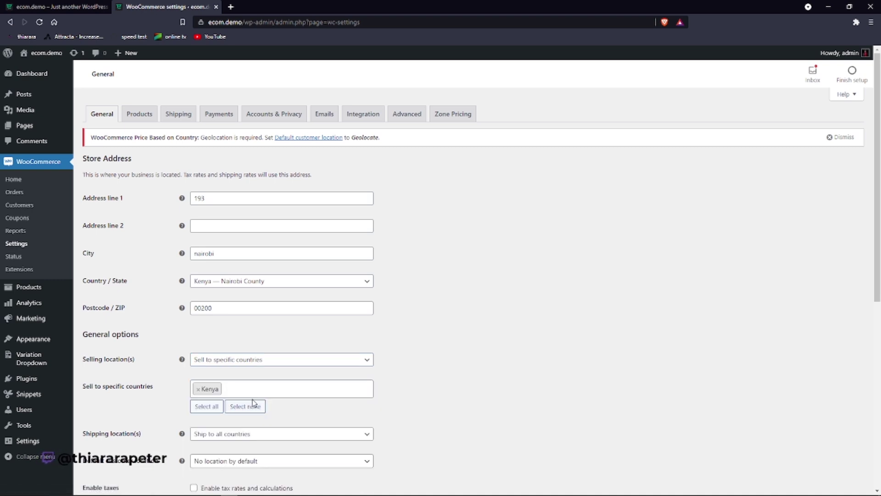
pyautogui.write('uni')
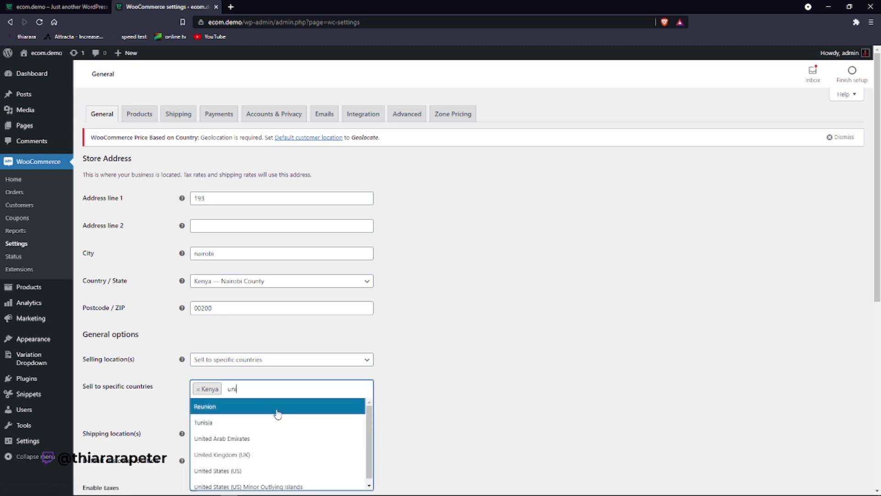
pyautogui.click(243, 438)
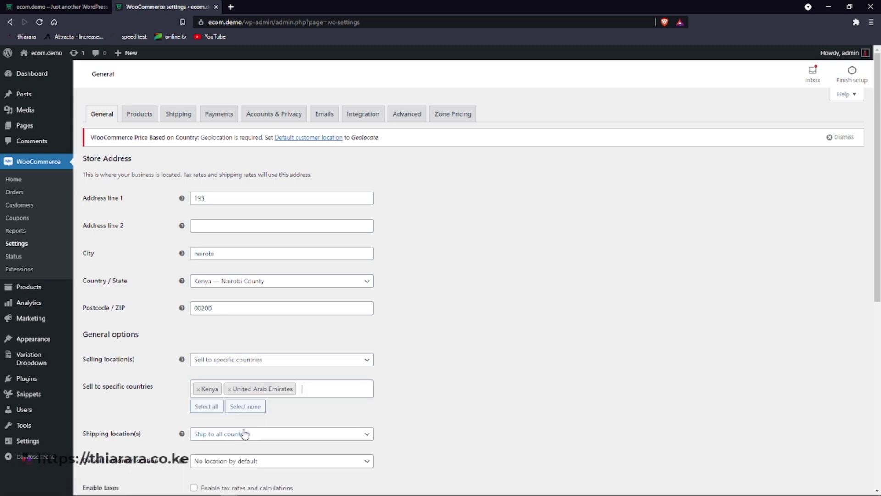
# Add United States (US) to the selling countries, leaving shipping locations unchanged
pyautogui.click(309, 396)
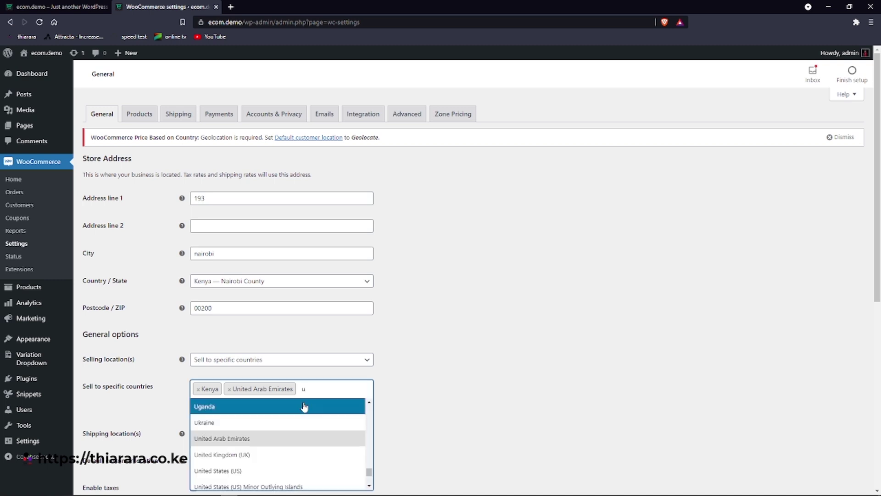
pyautogui.write('usa')
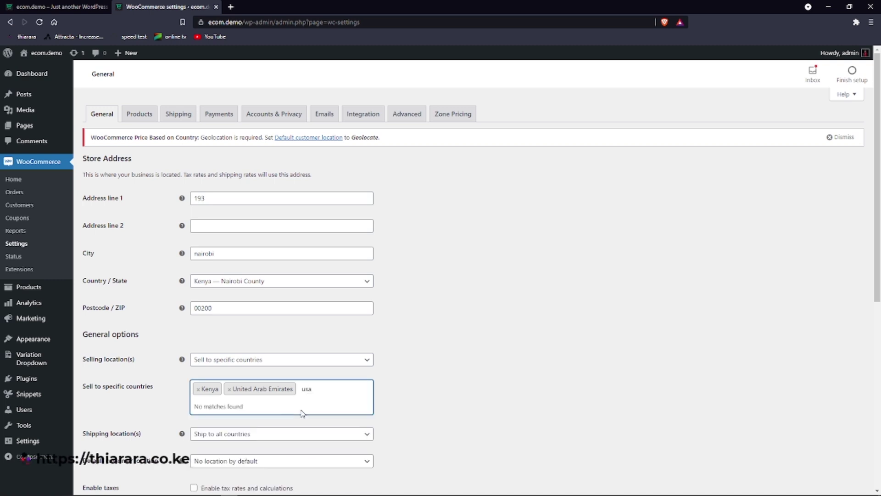
pyautogui.press('BackSpace')
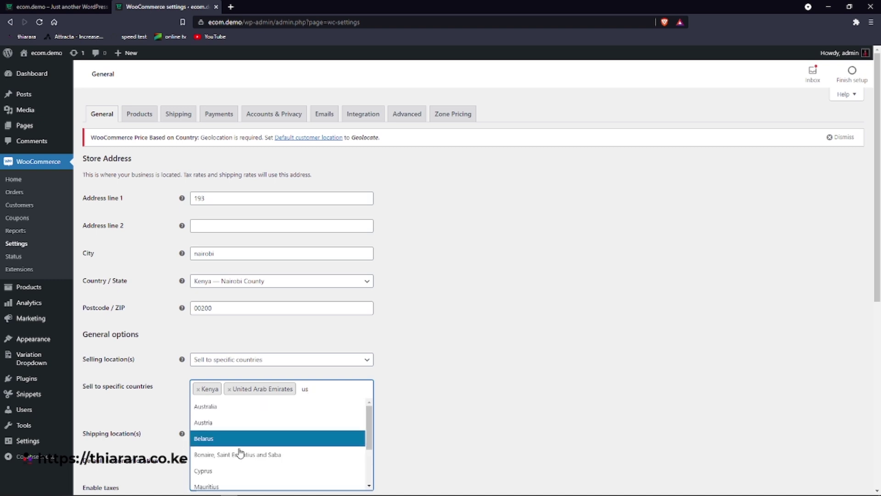
pyautogui.scroll(-1, 243, 453)
pyautogui.scroll(-1, 244, 453)
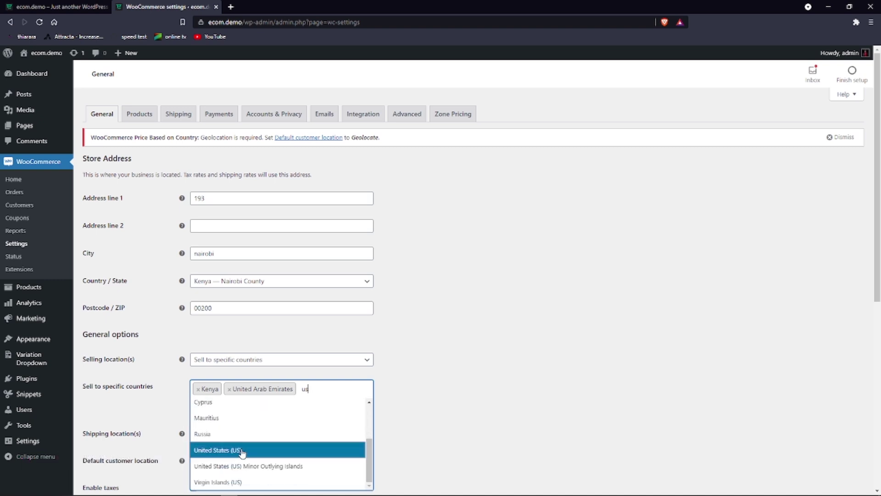
pyautogui.click(246, 453)
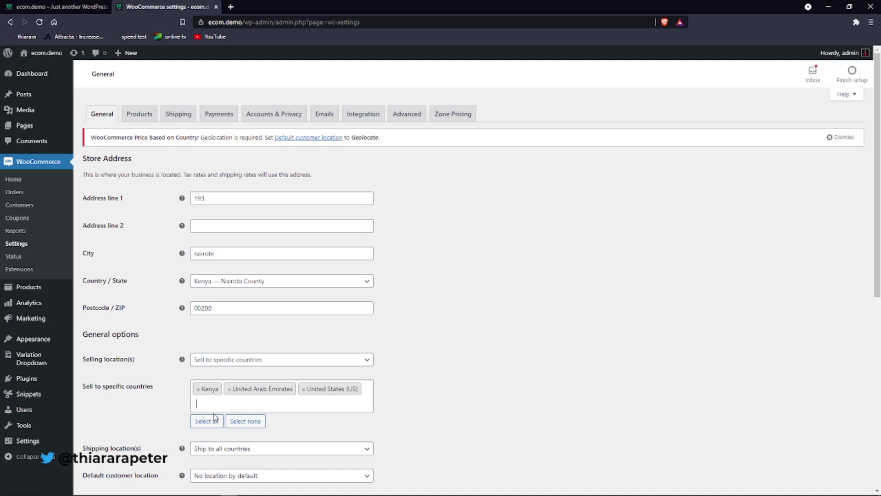
pyautogui.click(234, 452)
pyautogui.click(233, 452)
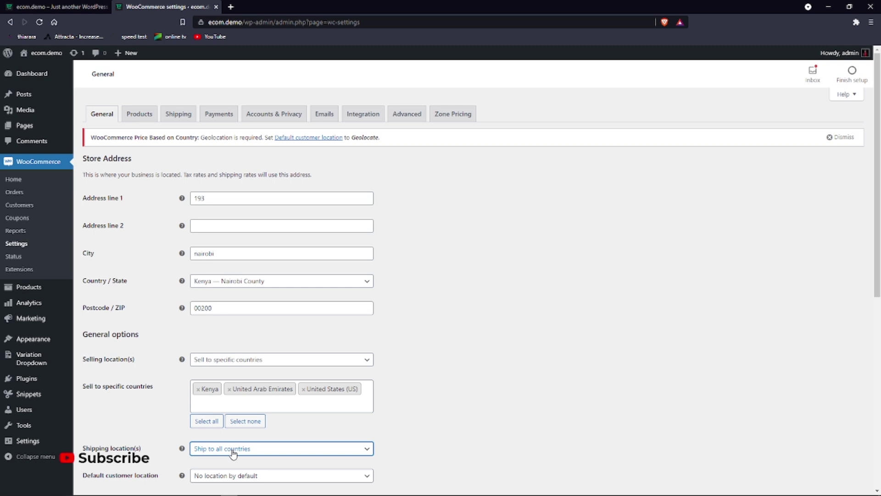
pyautogui.scroll(-2, 227, 457)
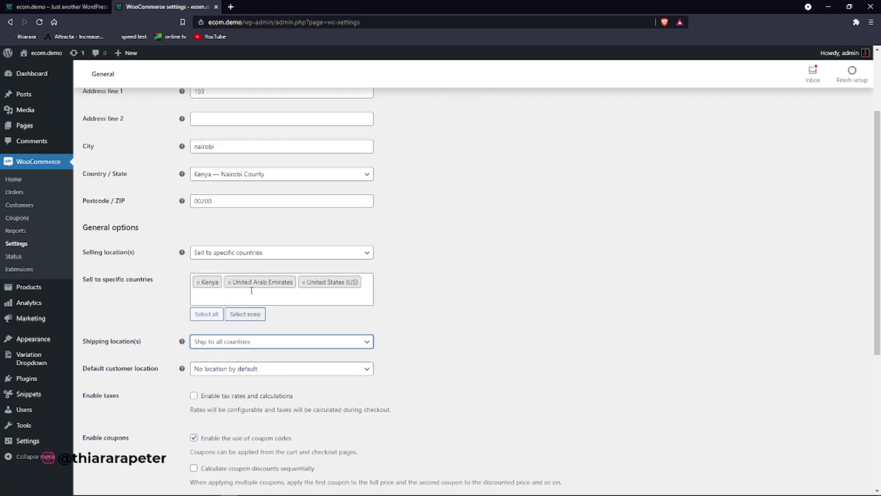
# Ship only to specific countries: Kenya, United Arab Emirates and United States (US)
pyautogui.click(238, 343)
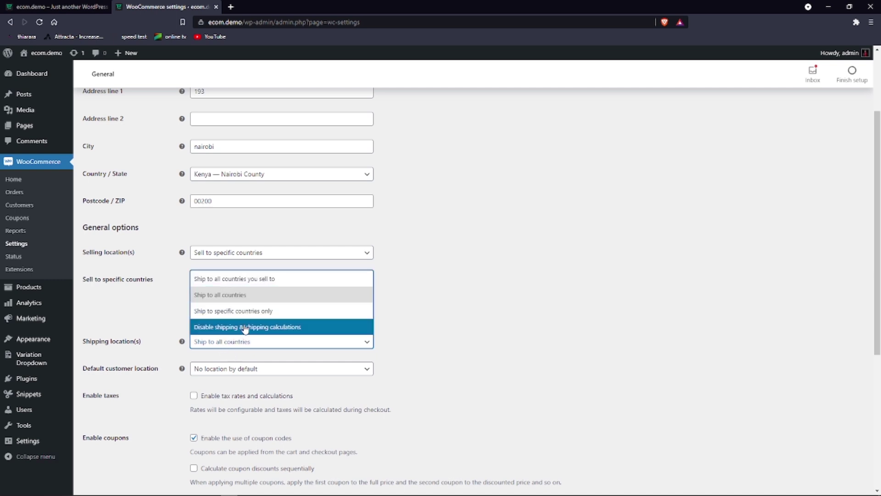
pyautogui.click(250, 311)
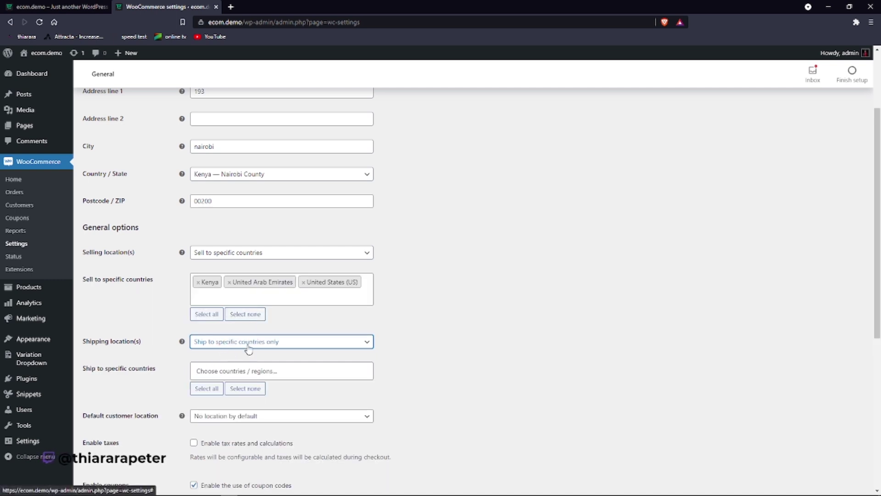
pyautogui.click(219, 372)
pyautogui.write('ke')
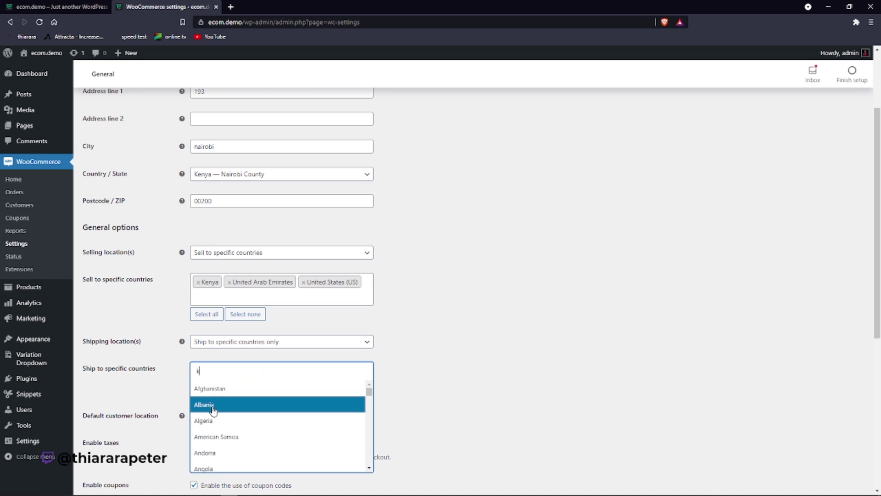
pyautogui.click(215, 406)
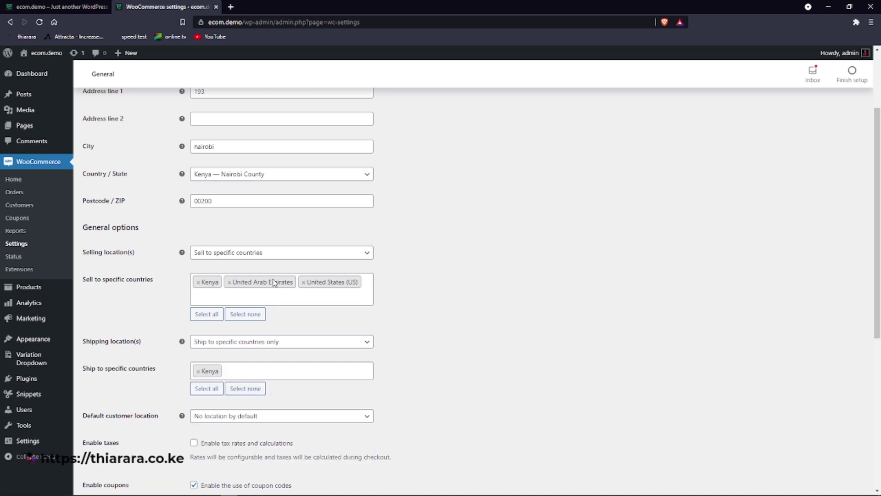
pyautogui.write('unite')
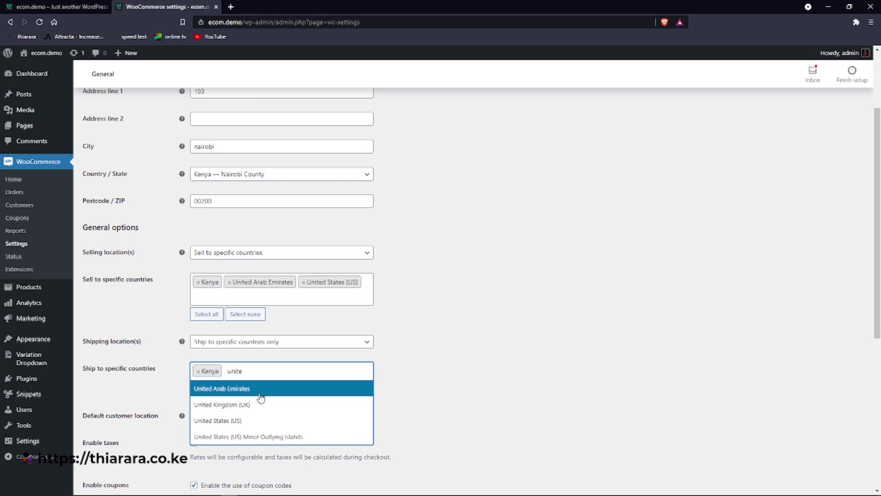
pyautogui.click(260, 394)
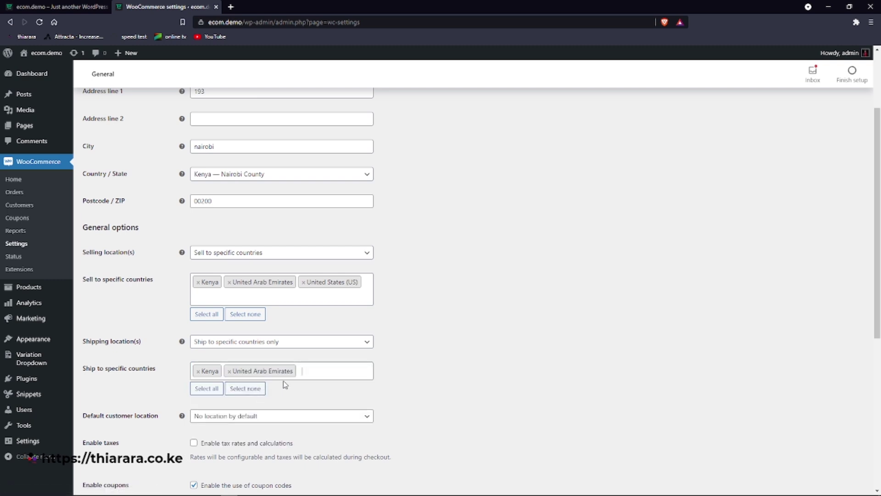
pyautogui.write('uni')
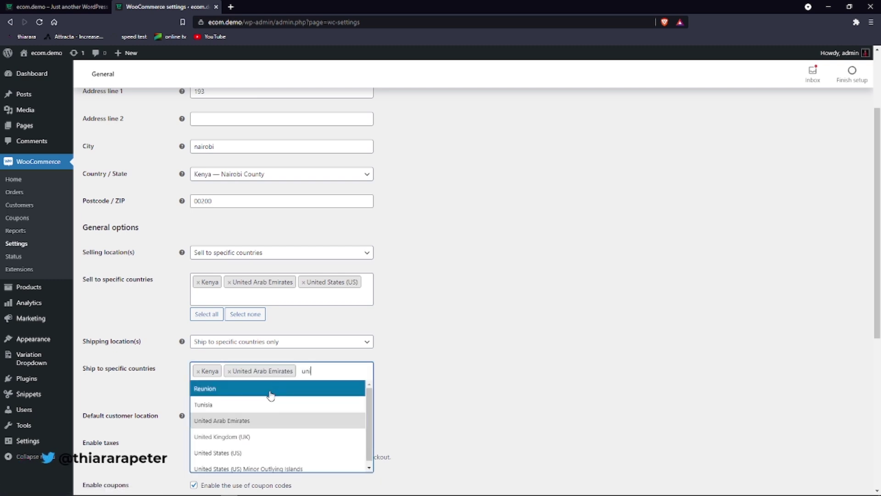
pyautogui.click(261, 454)
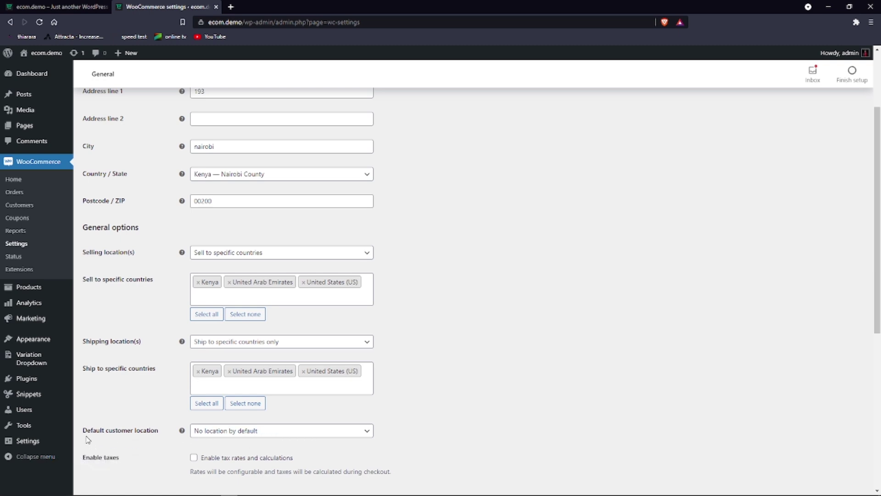
# Set Default customer location to Geolocate and save the general settings
pyautogui.moveTo(84, 431); pyautogui.dragTo(129, 436)
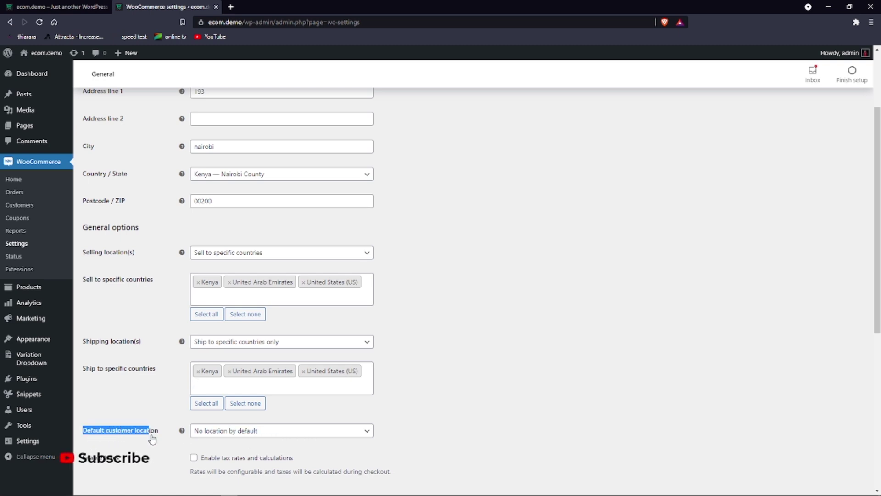
pyautogui.click(194, 433)
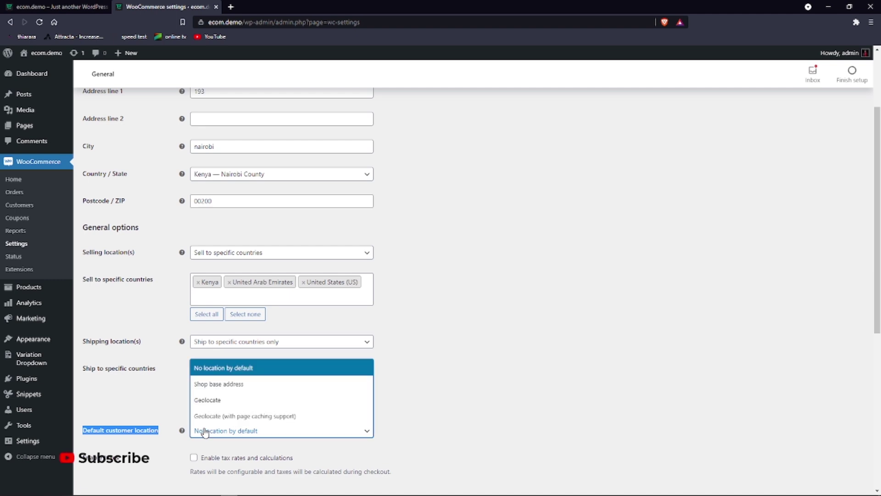
pyautogui.click(224, 406)
pyautogui.scroll(-6, 224, 406)
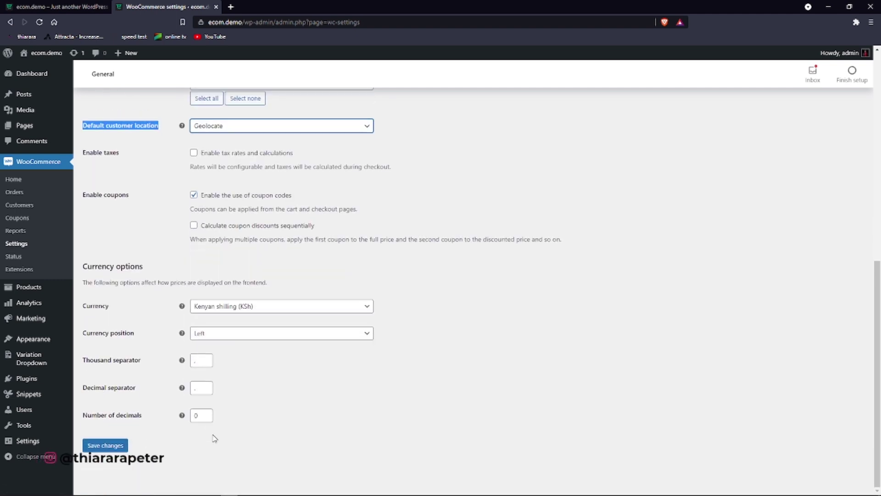
pyautogui.click(105, 449)
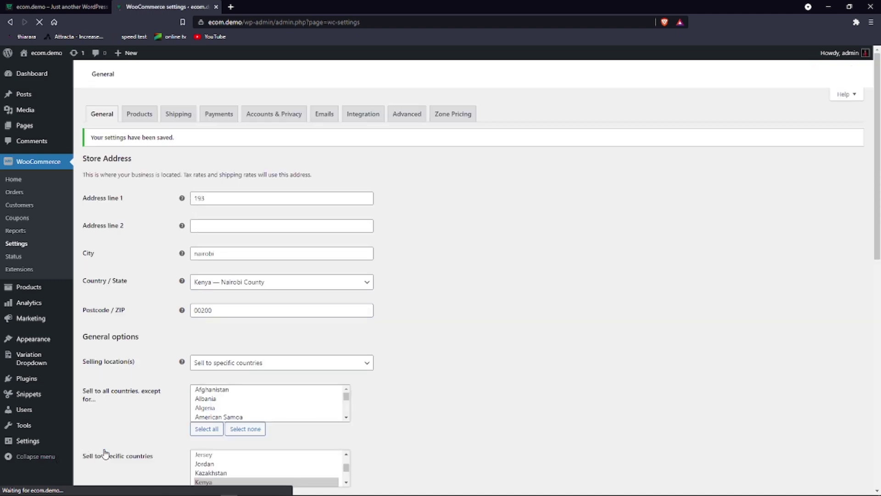
# Check the store currency list, keeping Kenyan shilling unchanged
pyautogui.scroll(-7, 202, 441)
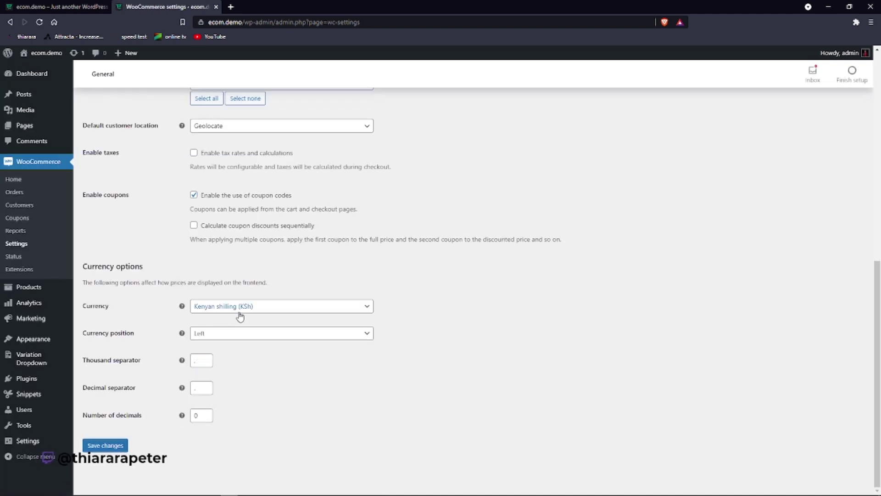
pyautogui.click(242, 311)
pyautogui.scroll(-2, 229, 404)
pyautogui.scroll(8, 230, 408)
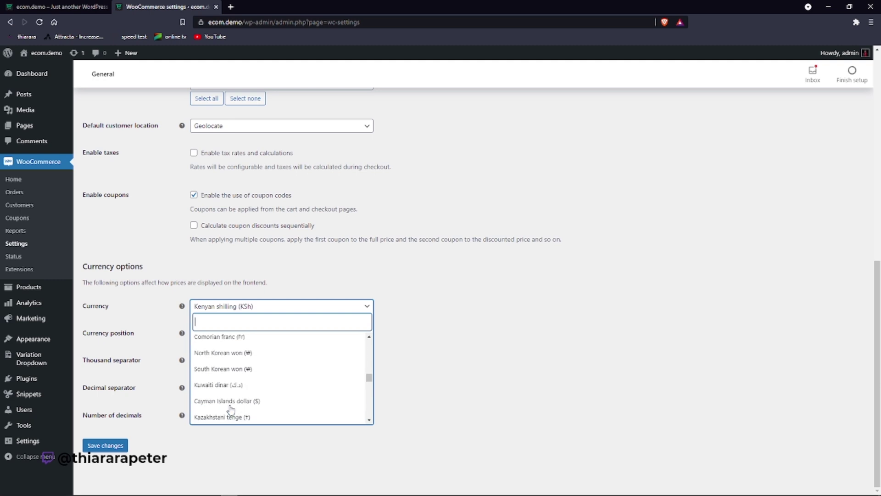
pyautogui.click(462, 335)
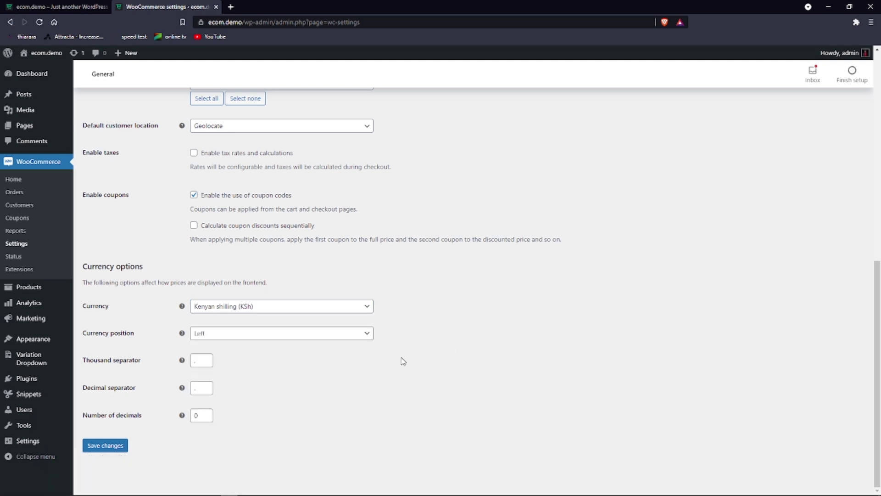
pyautogui.click(221, 310)
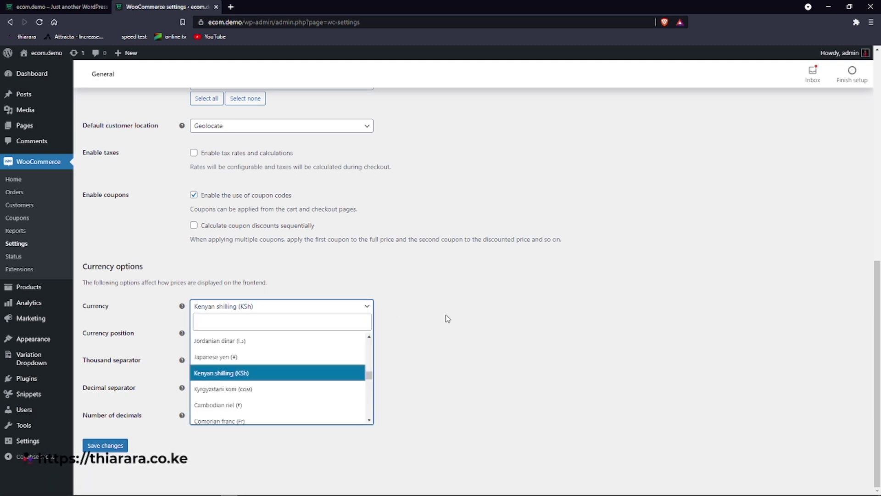
pyautogui.click(472, 350)
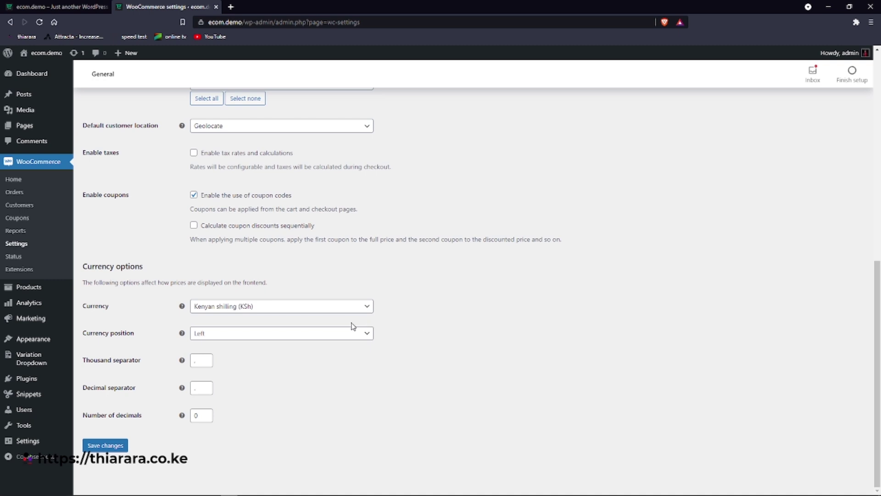
pyautogui.scroll(2, 256, 300)
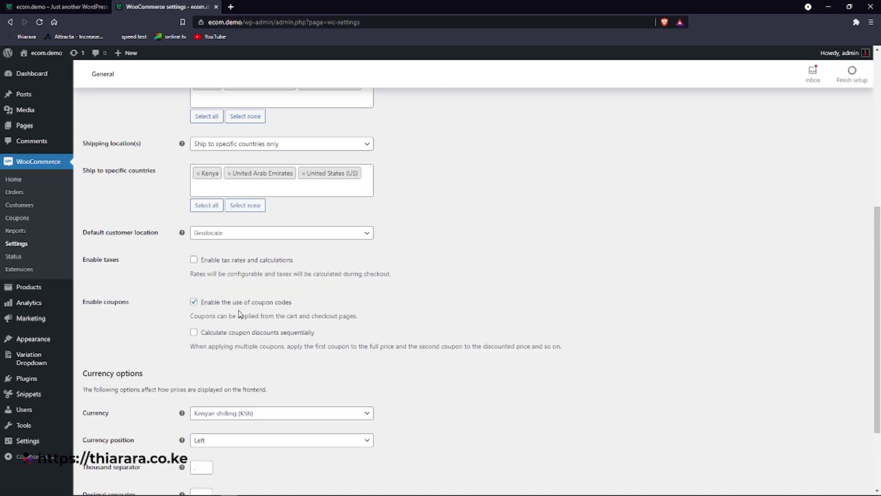
pyautogui.scroll(6, 238, 314)
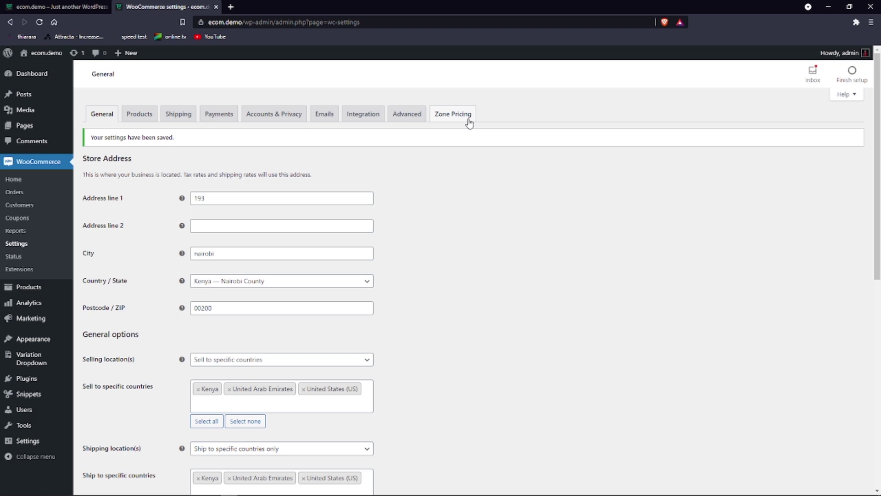
# In Zone Pricing, keep Price Based On as Customer billing country
pyautogui.click(459, 115)
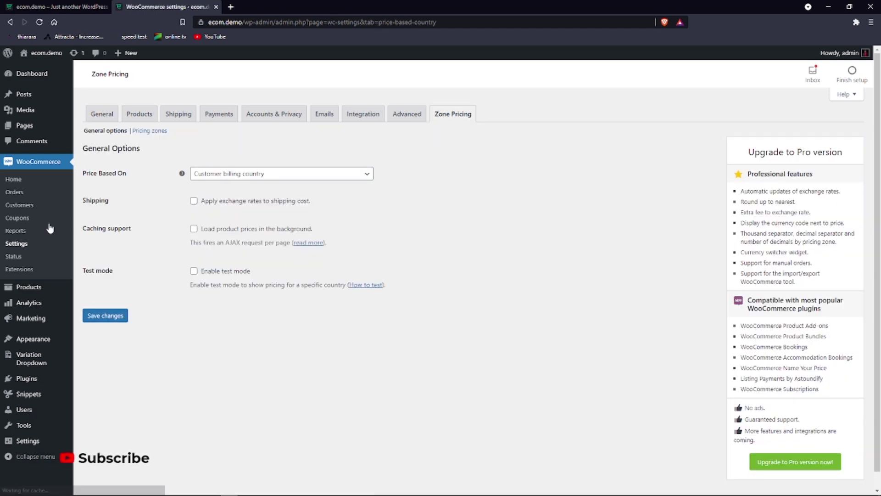
pyautogui.moveTo(83, 177); pyautogui.dragTo(122, 177)
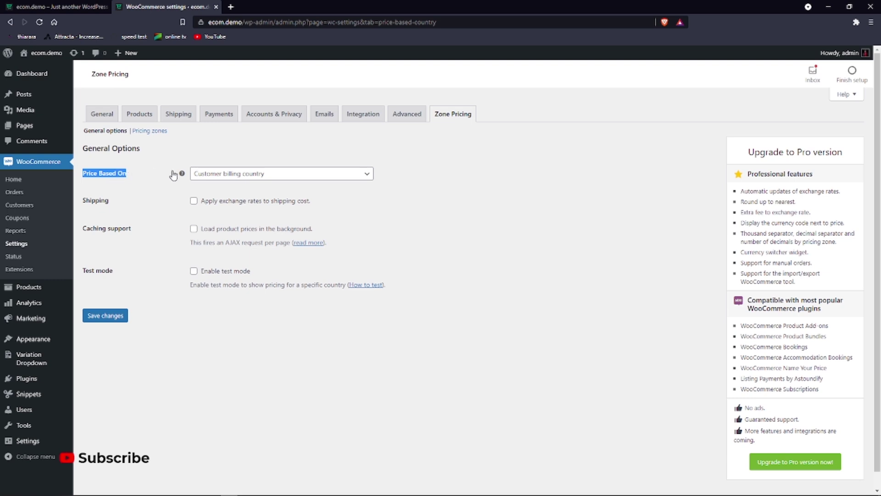
pyautogui.click(204, 174)
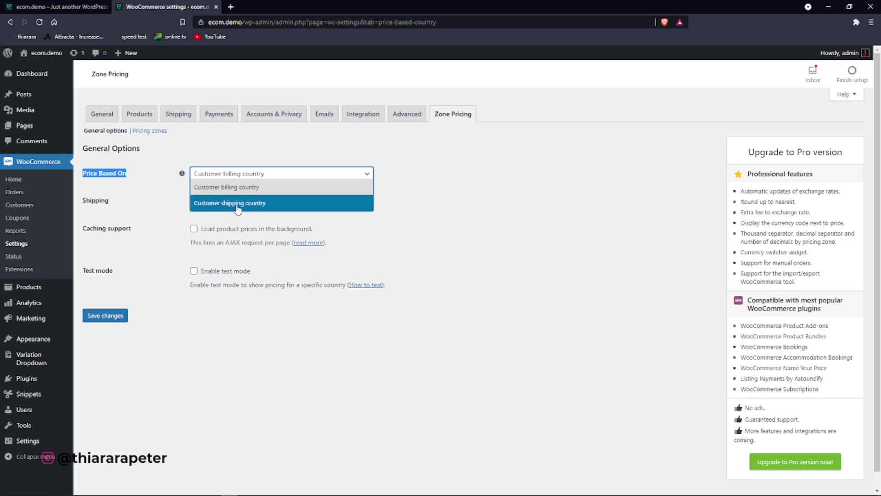
pyautogui.click(260, 203)
pyautogui.click(247, 177)
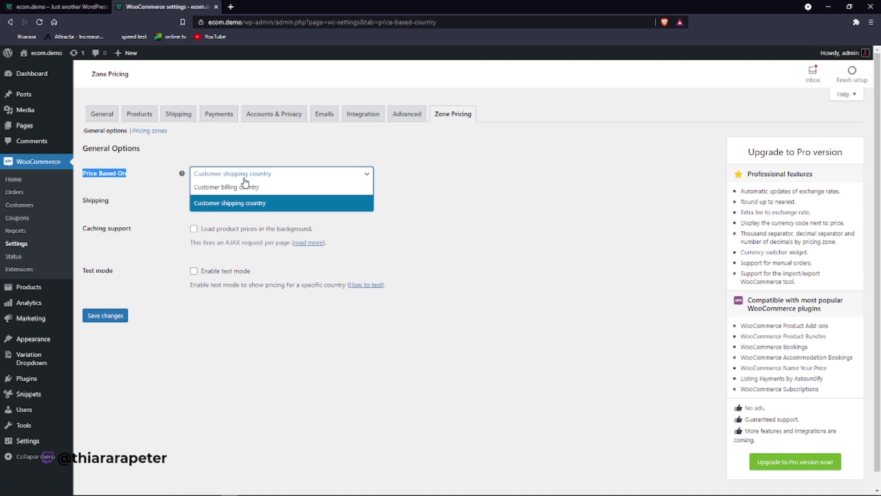
pyautogui.click(240, 186)
pyautogui.click(274, 177)
pyautogui.click(275, 179)
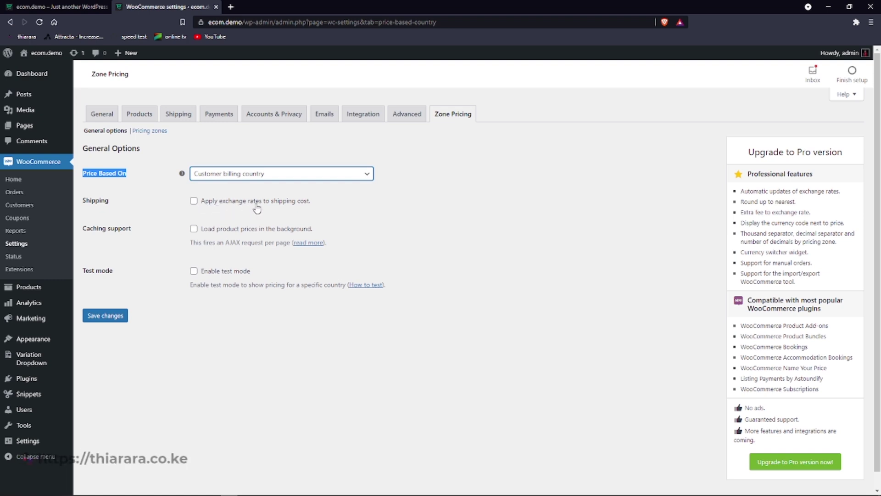
# Enable exchange rates on shipping cost and background price loading, then save the options
pyautogui.click(194, 201)
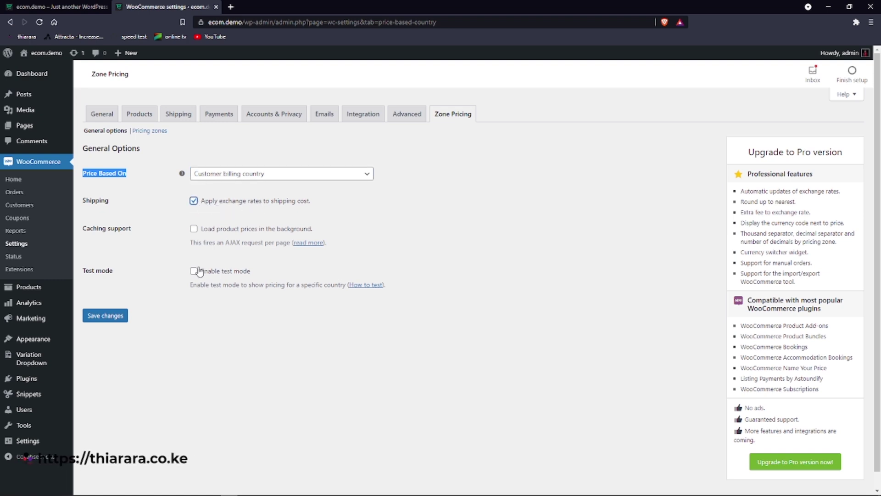
pyautogui.moveTo(85, 230); pyautogui.dragTo(108, 228)
pyautogui.click(197, 235)
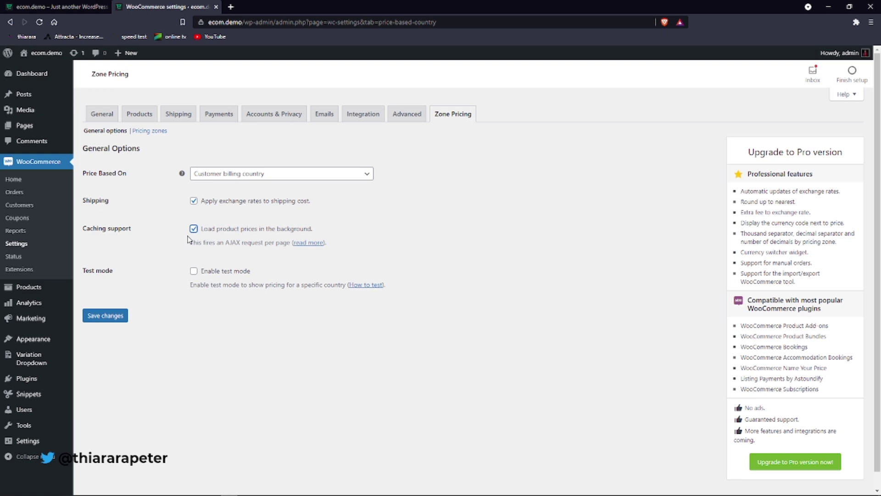
pyautogui.click(117, 321)
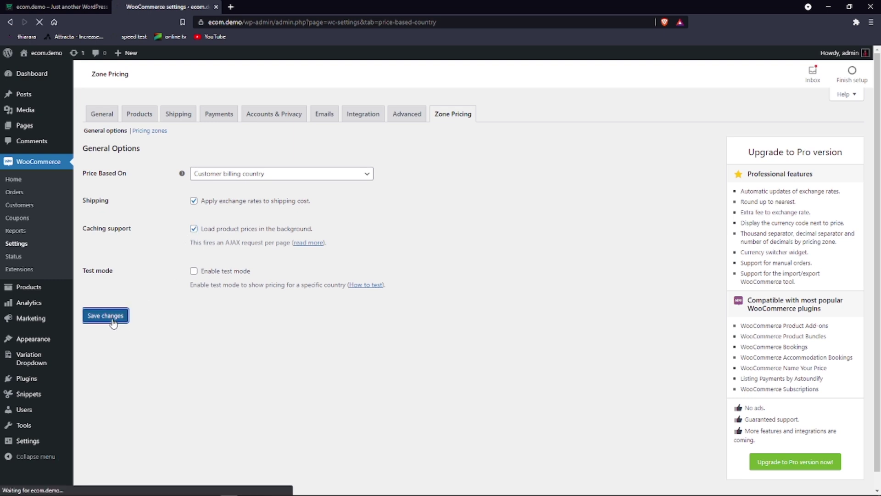
pyautogui.click(144, 133)
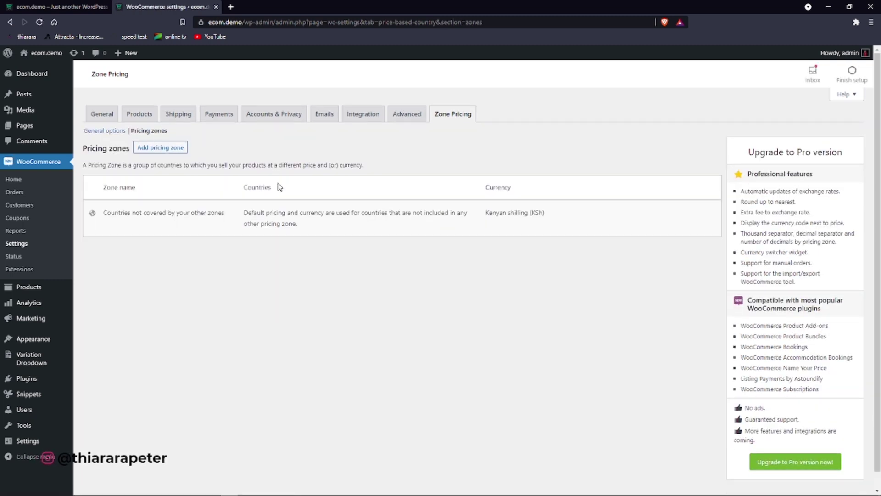
# Add and save a pricing zone named kenya with Kenya as its country
pyautogui.click(149, 148)
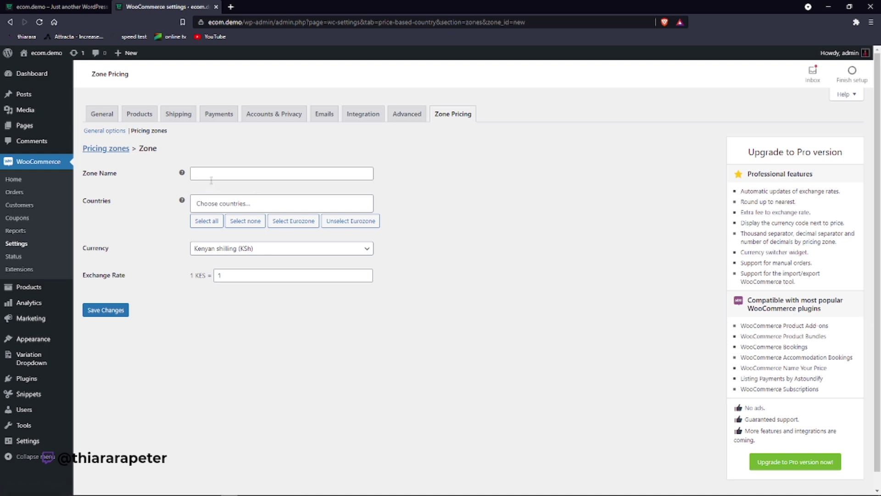
pyautogui.click(212, 179)
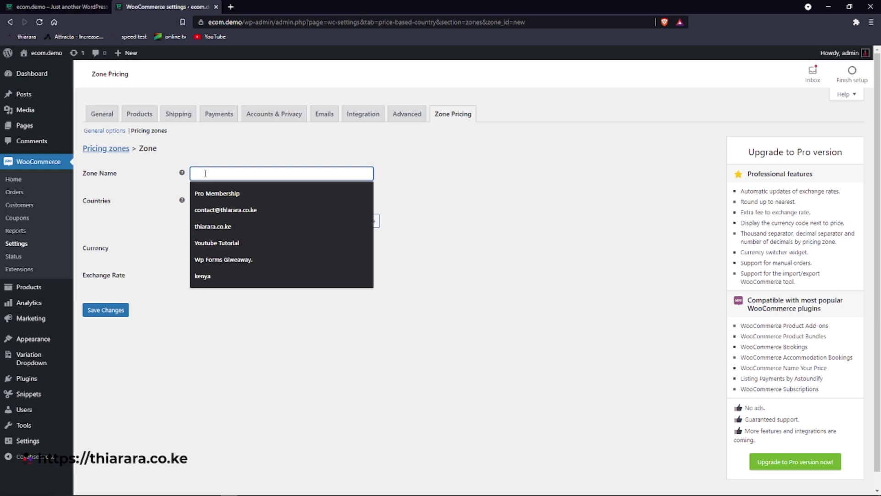
pyautogui.click(217, 175)
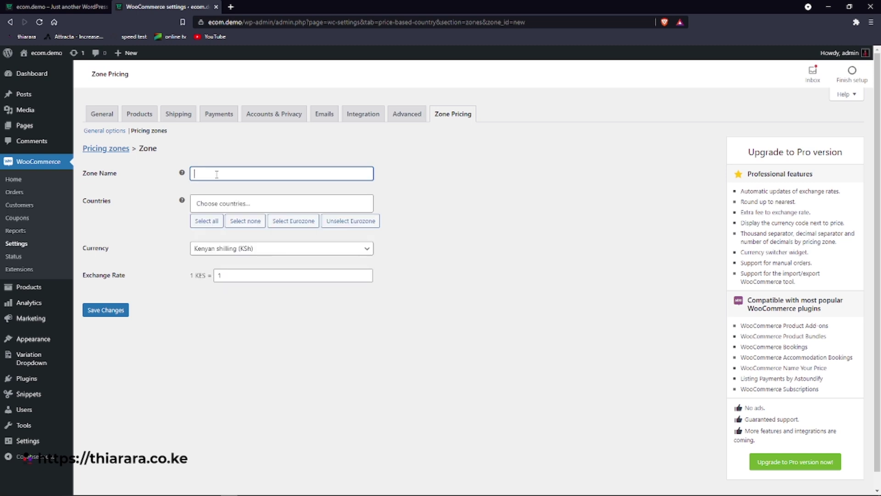
pyautogui.write('k')
pyautogui.click(225, 190)
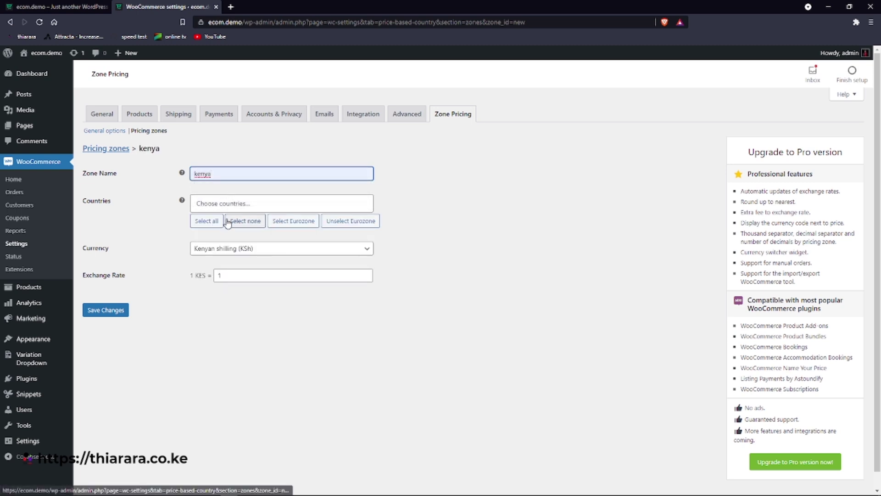
pyautogui.click(232, 203)
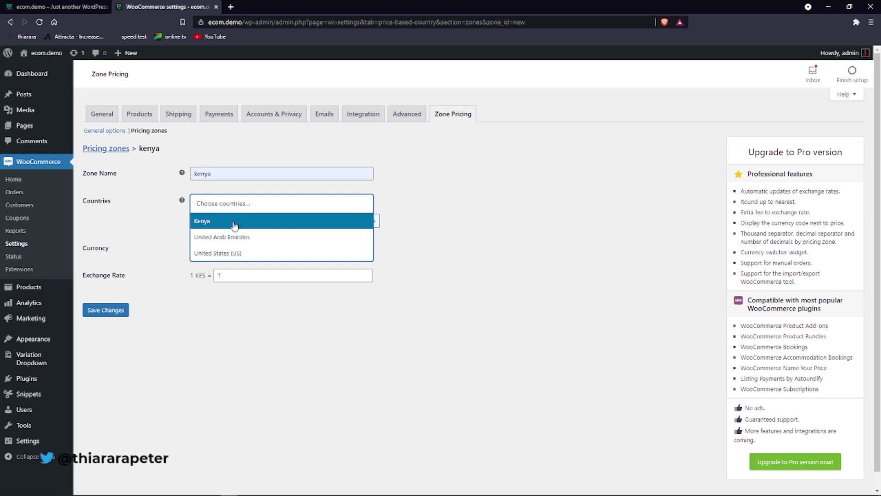
pyautogui.click(235, 224)
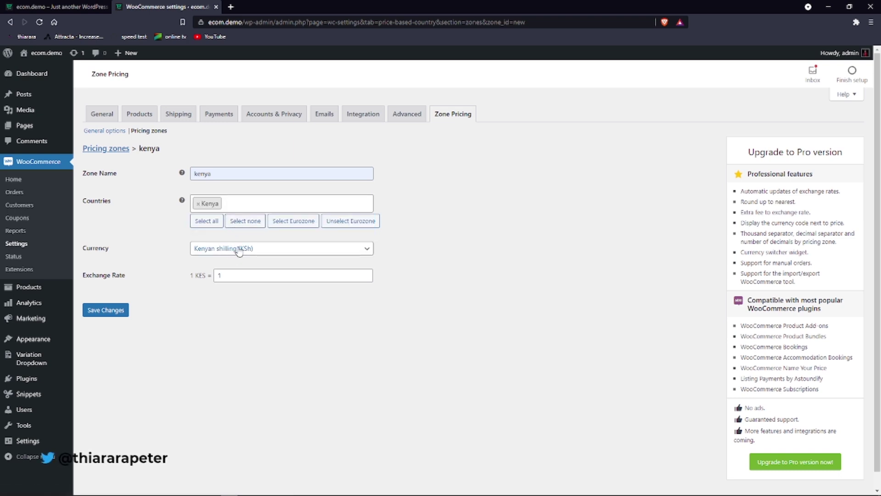
pyautogui.click(119, 311)
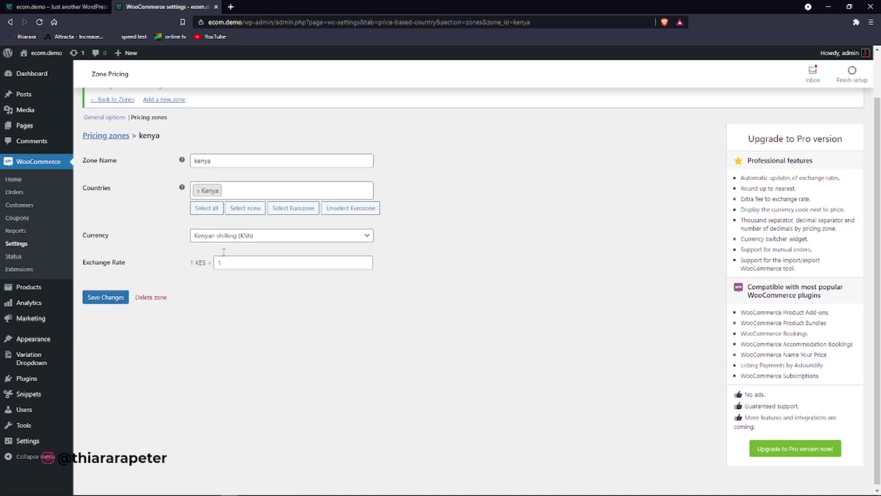
# Fill a new zone named UAE with country United Arab Emirates and currency UAE dirham
pyautogui.click(172, 160)
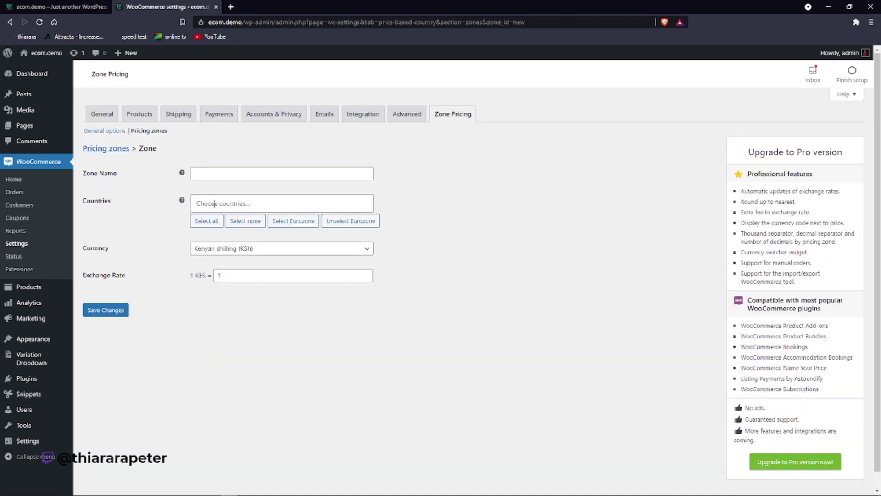
pyautogui.click(223, 174)
pyautogui.write('UAE')
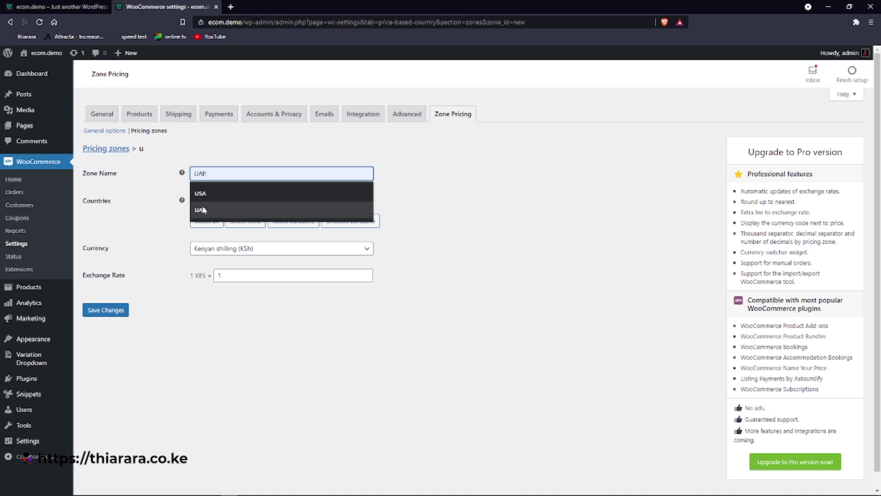
pyautogui.click(209, 207)
pyautogui.click(209, 208)
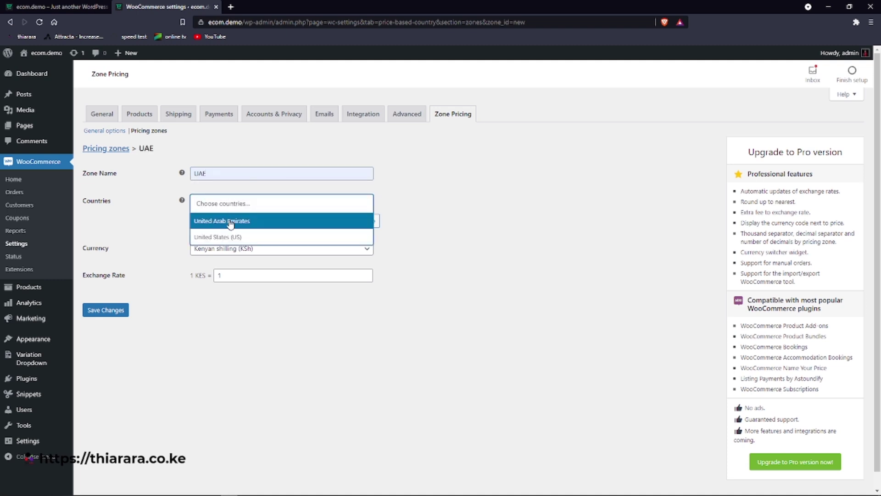
pyautogui.click(231, 222)
pyautogui.click(254, 248)
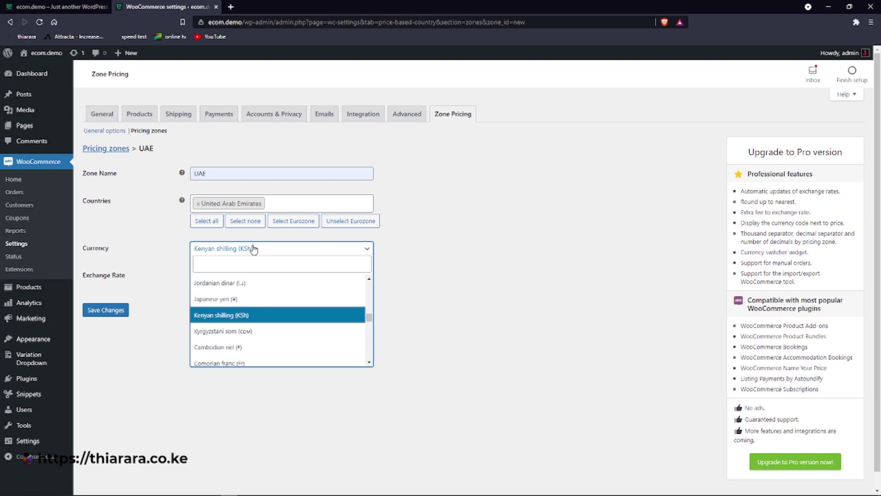
pyautogui.write('u')
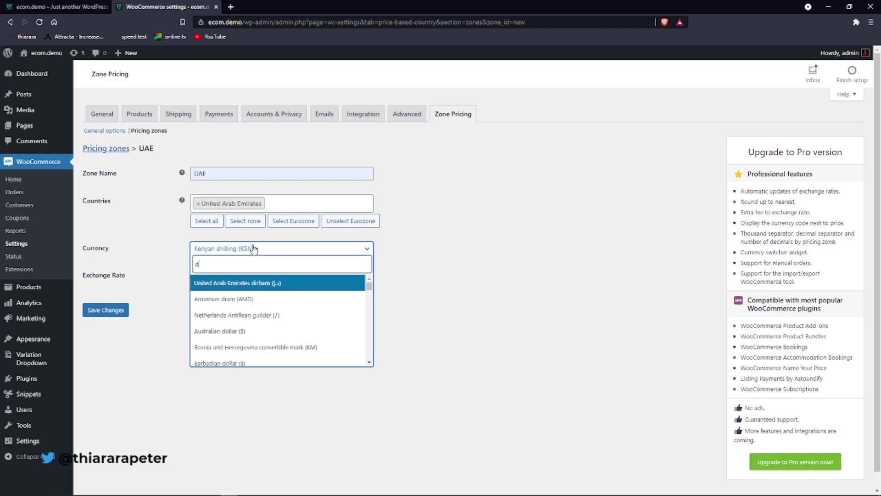
pyautogui.click(257, 282)
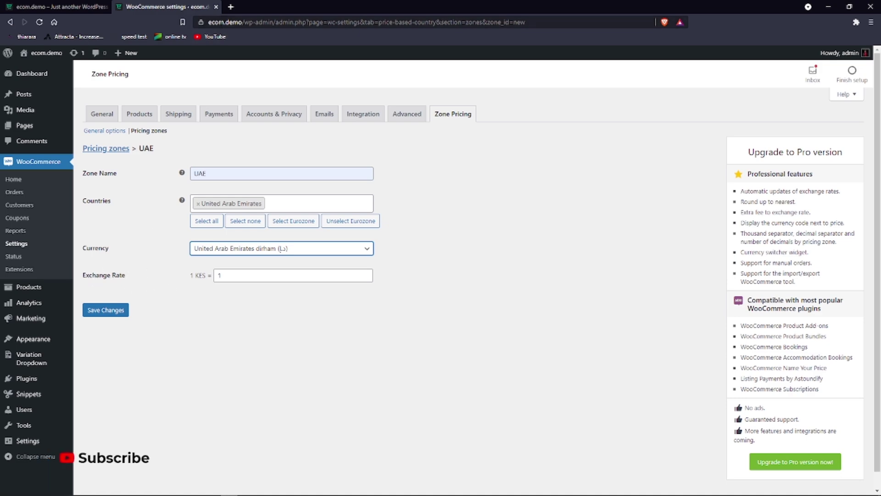
# Search for a currency converter in a new Brave tab
pyautogui.click(229, 7)
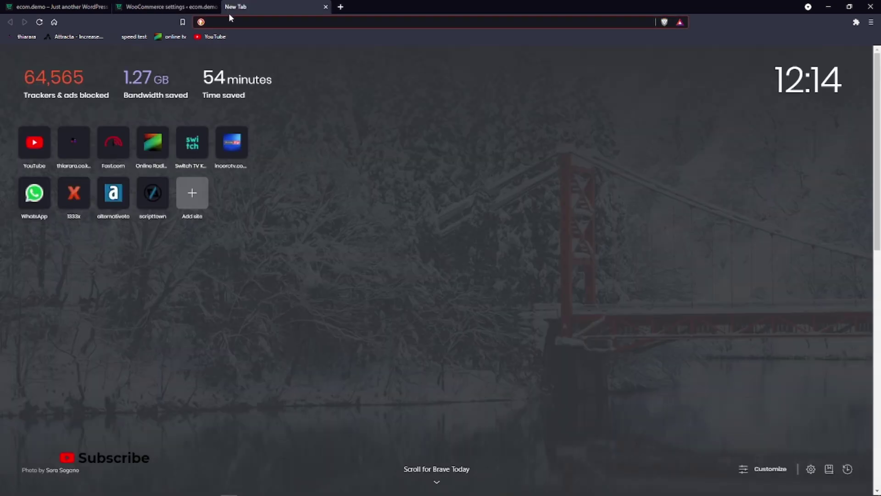
pyautogui.write('curr')
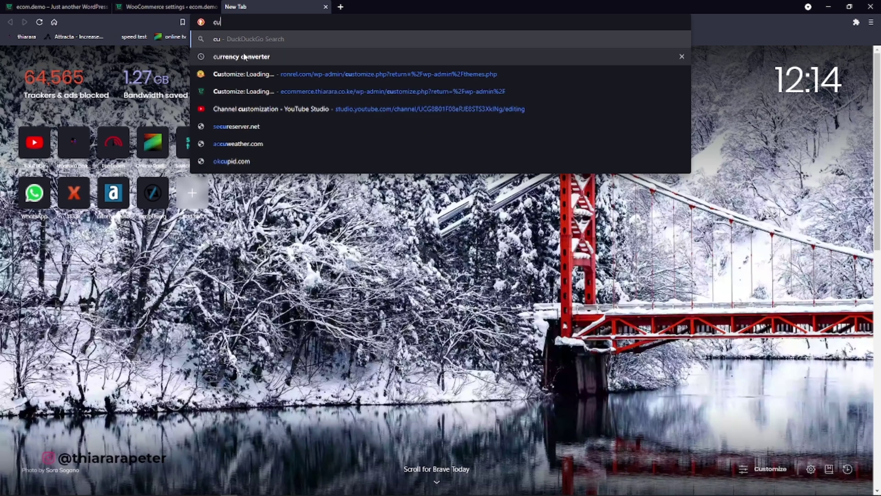
pyautogui.press('Return')
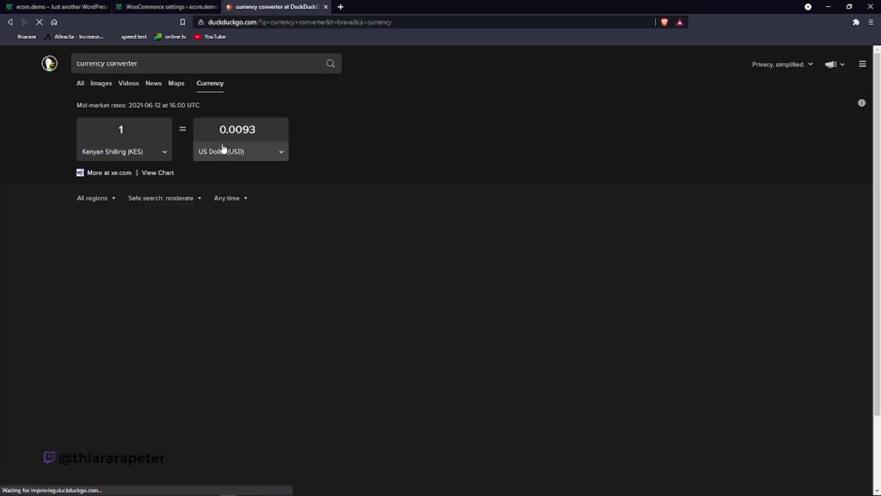
pyautogui.moveTo(257, 130); pyautogui.dragTo(232, 132)
# Convert Kenyan shilling to UAE Dirham (AED) and copy the 0.03 rate
pyautogui.click(236, 154)
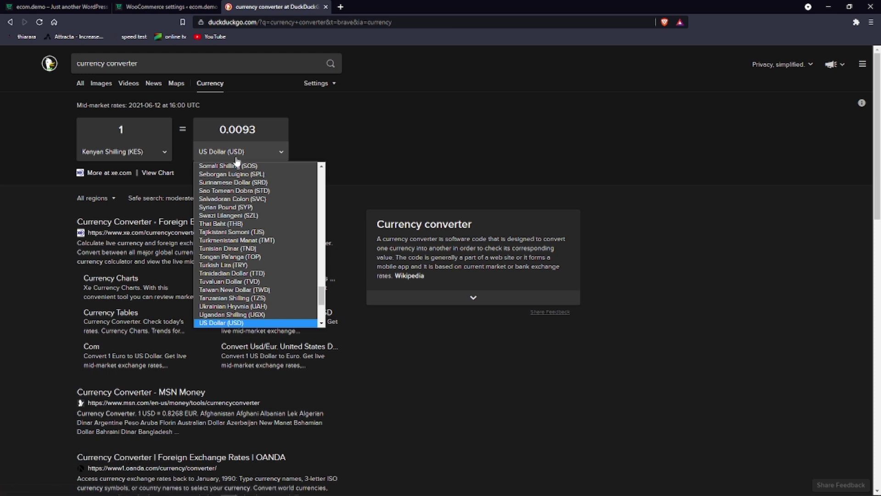
pyautogui.press('d')
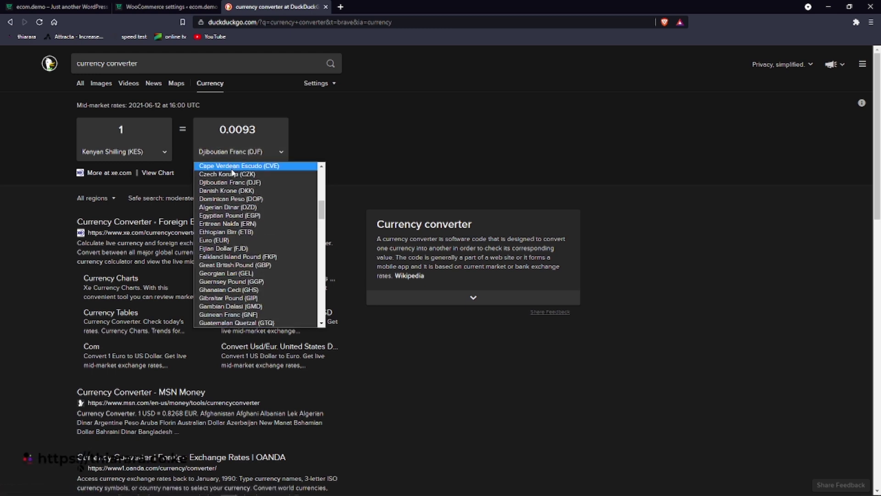
pyautogui.scroll(10, 234, 172)
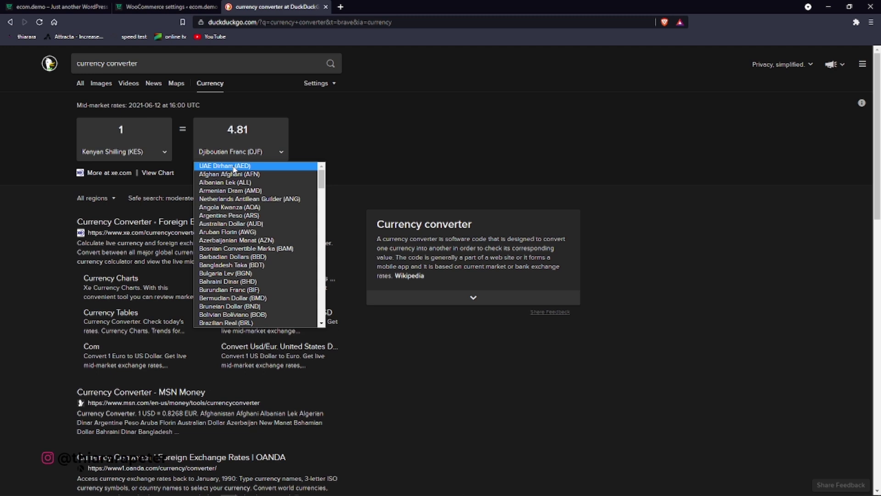
pyautogui.click(233, 168)
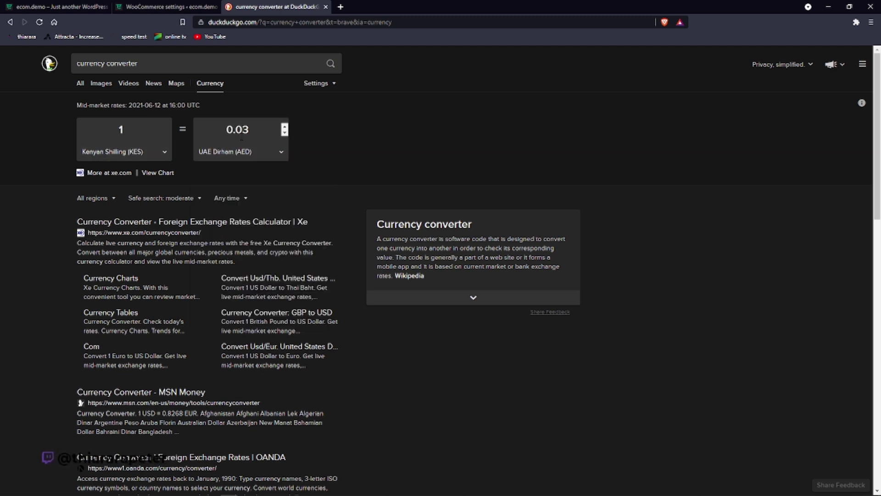
pyautogui.moveTo(260, 131); pyautogui.dragTo(215, 133)
pyautogui.rightClick(235, 132)
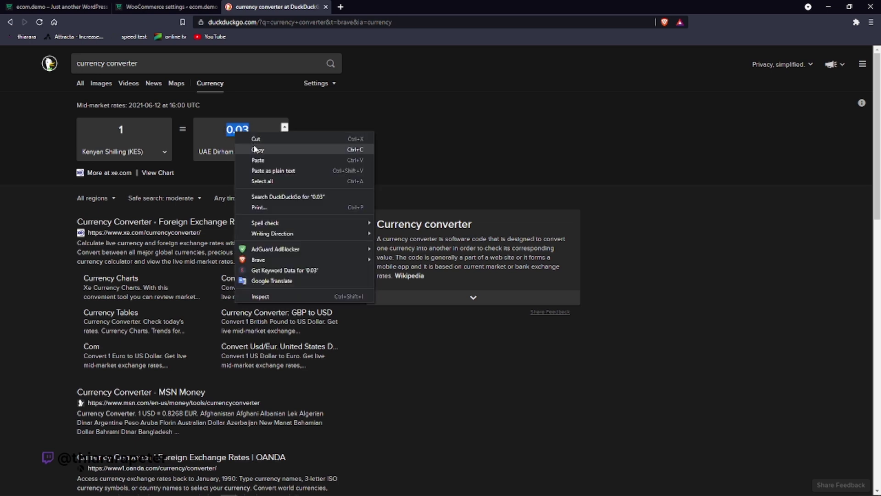
pyautogui.click(257, 149)
# Paste 0.03 as the UAE zone's exchange rate, save it, and start another zone
pyautogui.click(178, 5)
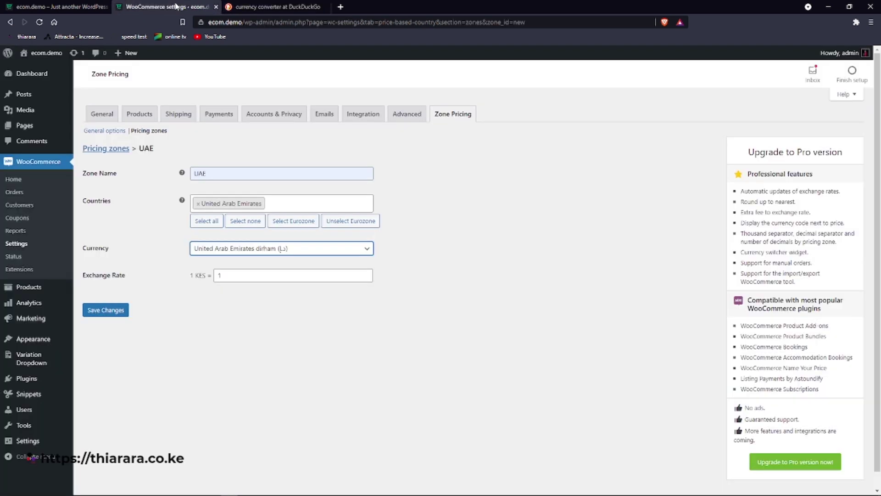
pyautogui.click(216, 276)
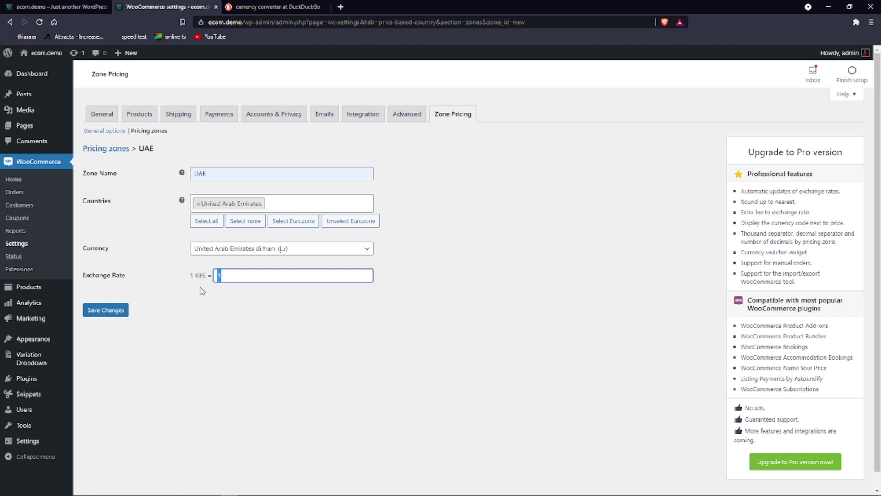
pyautogui.hotkey('ctrl', 'v')
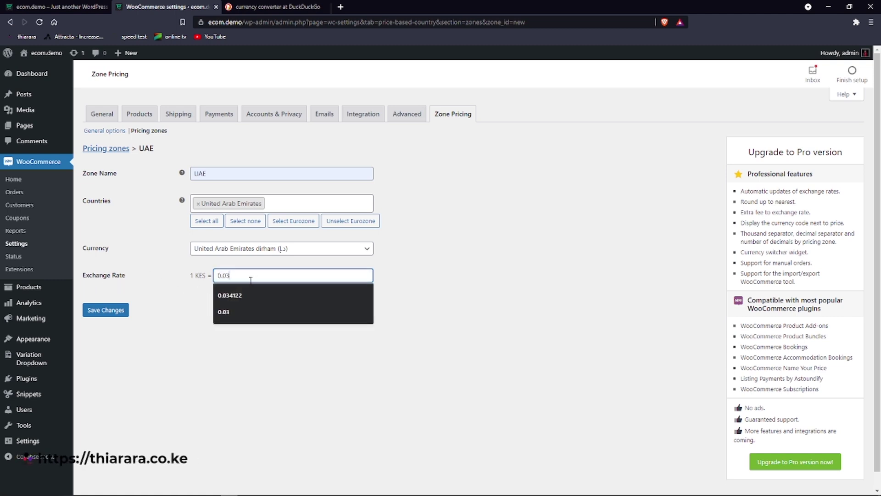
pyautogui.click(105, 311)
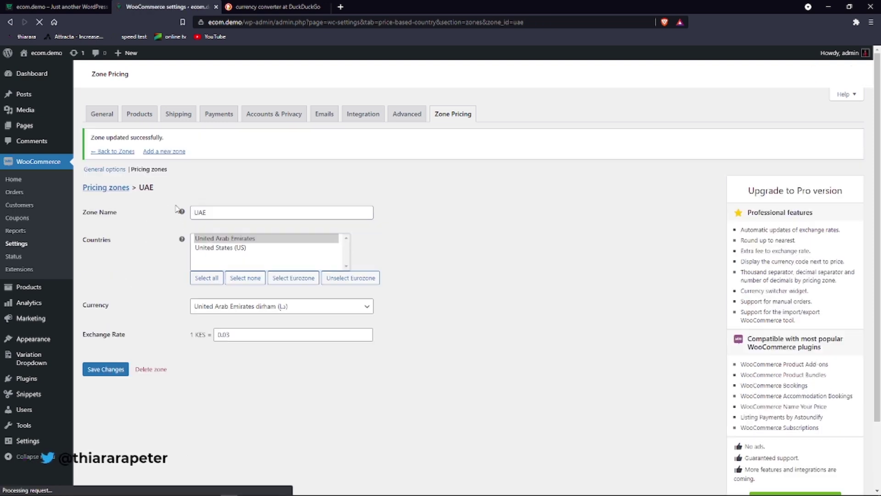
pyautogui.click(167, 153)
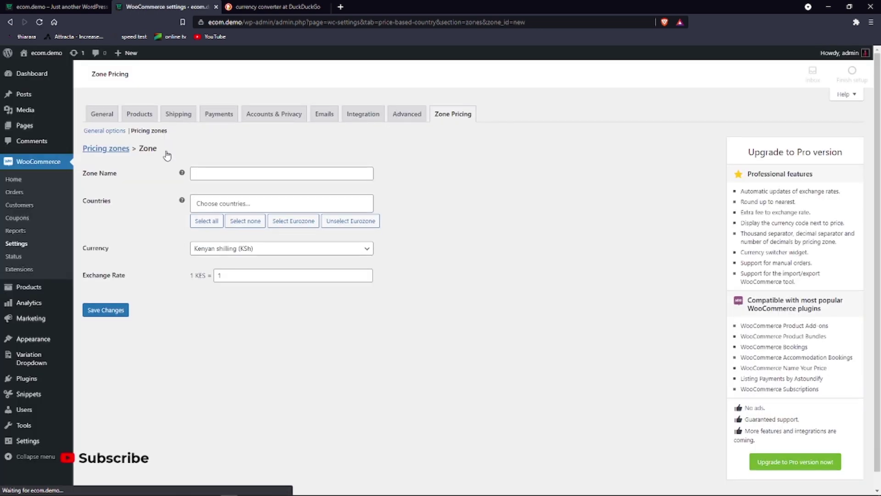
# Name the new zone USA, with country United States (US) and currency United States (US) dollar ($)
pyautogui.click(209, 172)
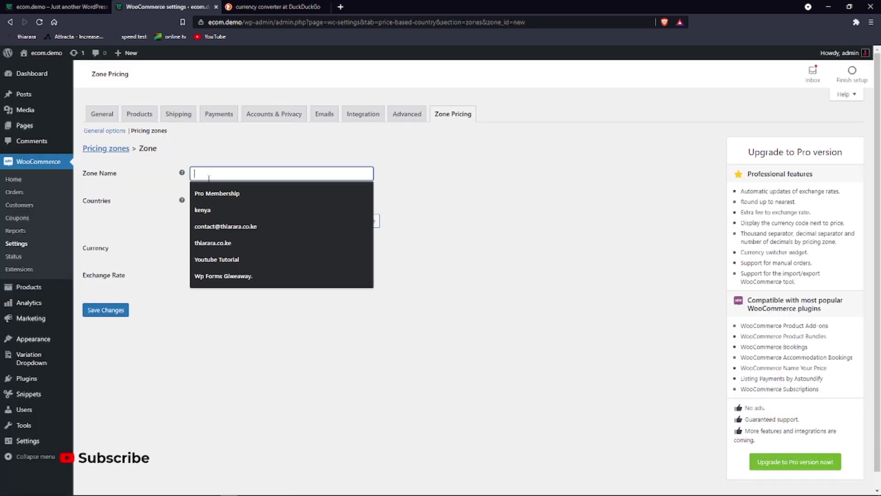
pyautogui.write('USA')
pyautogui.click(236, 208)
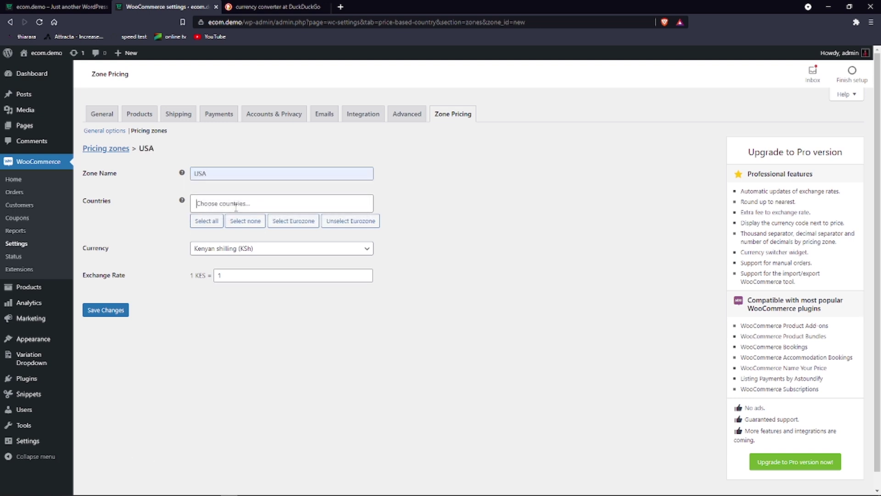
pyautogui.click(239, 221)
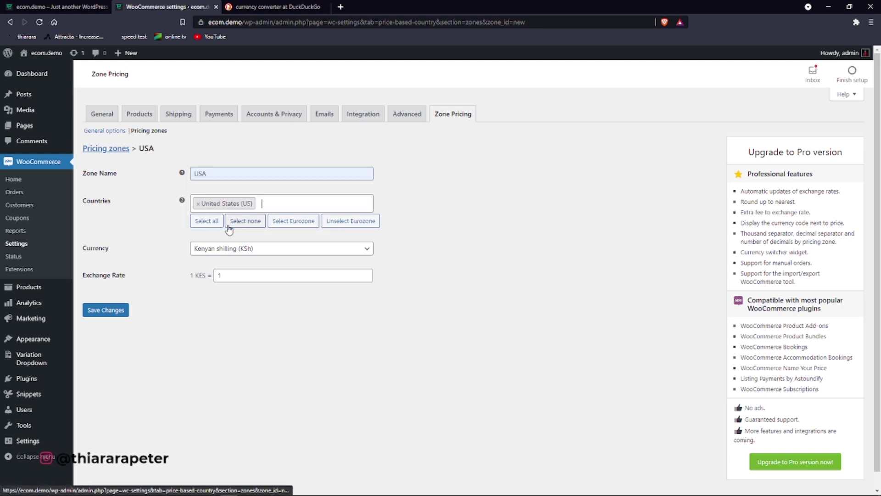
pyautogui.click(252, 253)
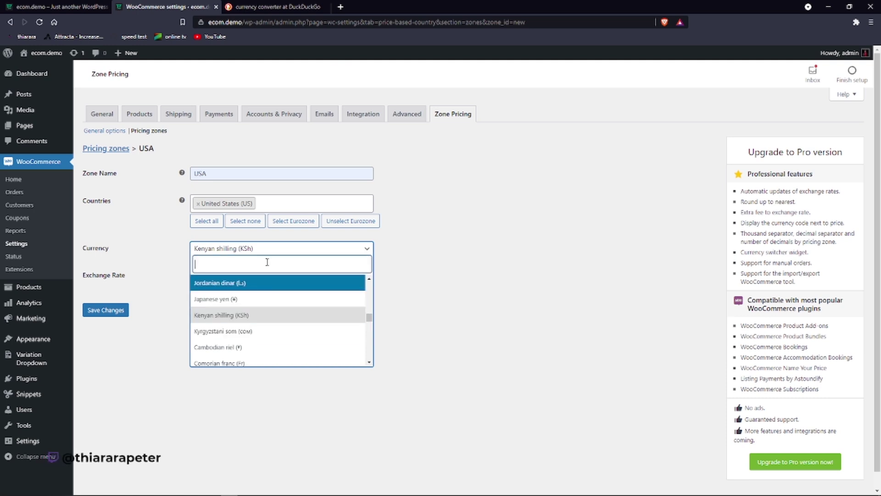
pyautogui.write('us')
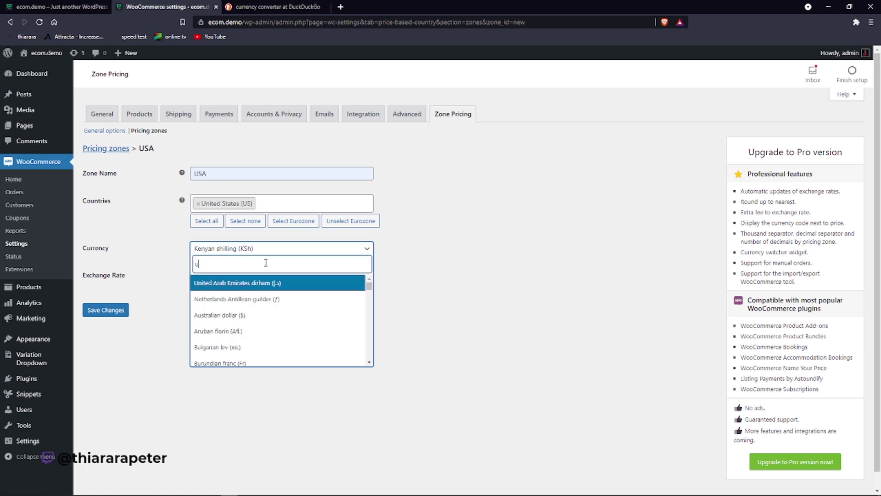
pyautogui.click(264, 349)
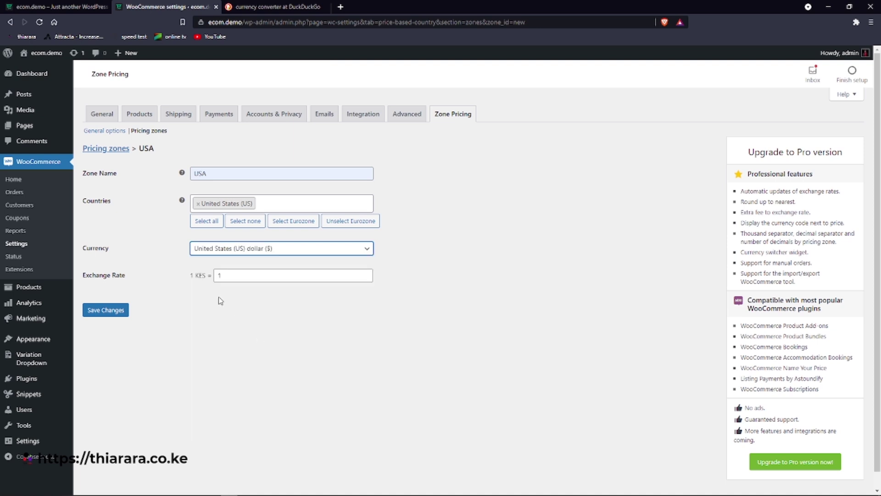
# Convert Kenyan shilling to US Dollar (USD) in DuckDuckGo and copy the 0.0093 rate
pyautogui.click(275, 7)
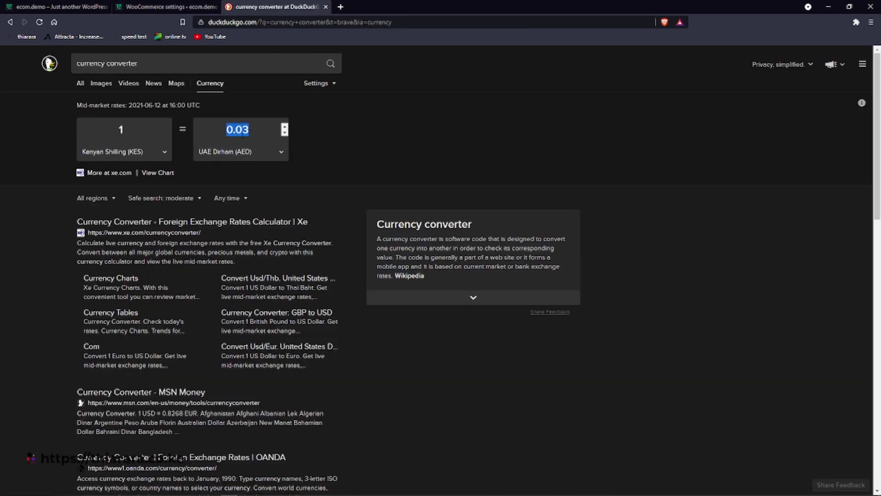
pyautogui.click(234, 154)
pyautogui.write('us')
pyautogui.press('Return')
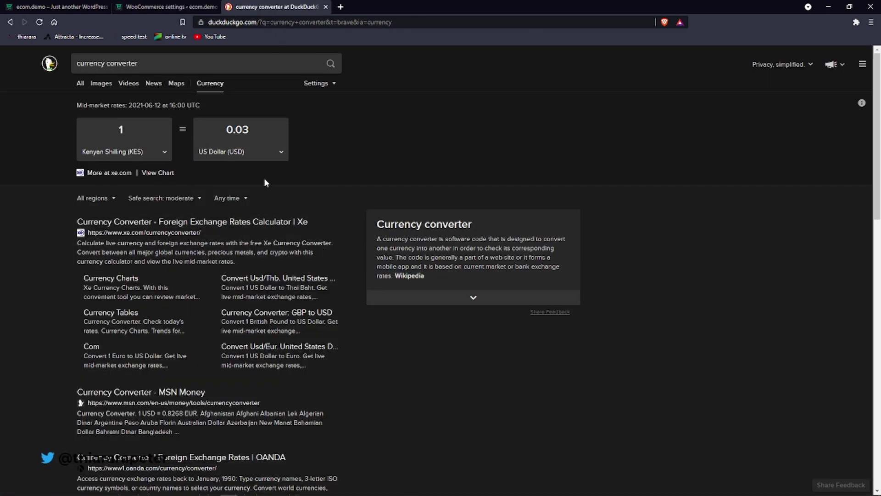
pyautogui.moveTo(262, 136); pyautogui.dragTo(223, 133)
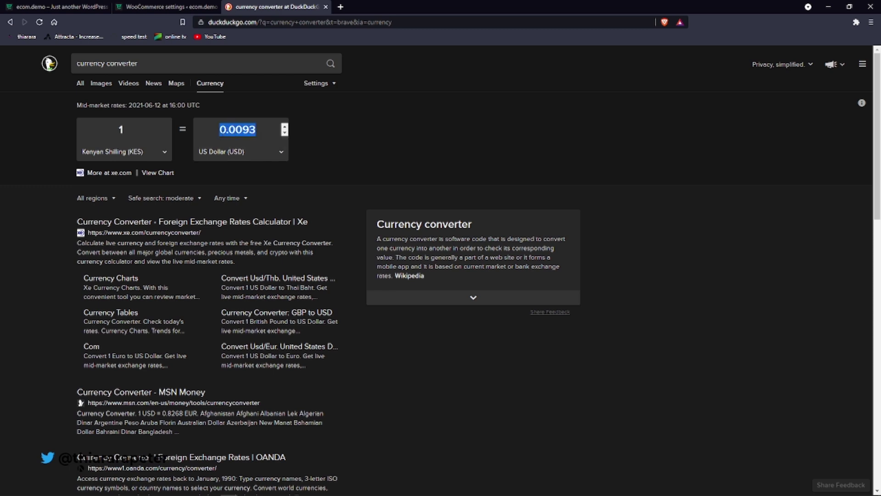
pyautogui.rightClick(221, 133)
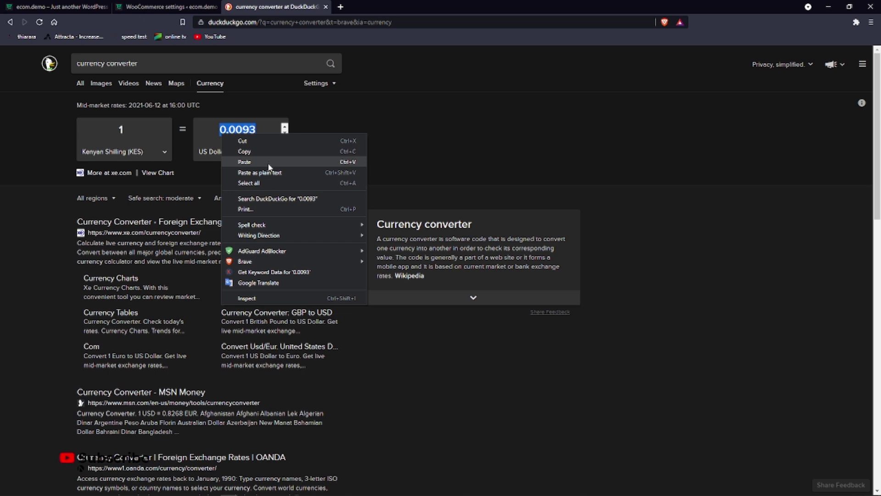
pyautogui.click(268, 152)
# Replace the USA zone's exchange rate with 0.0093 and save the zone
pyautogui.click(165, 6)
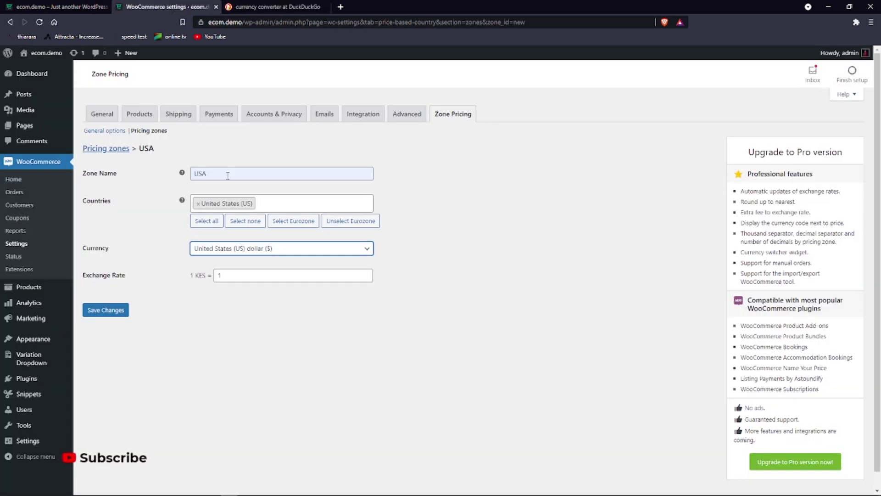
pyautogui.doubleClick(225, 275)
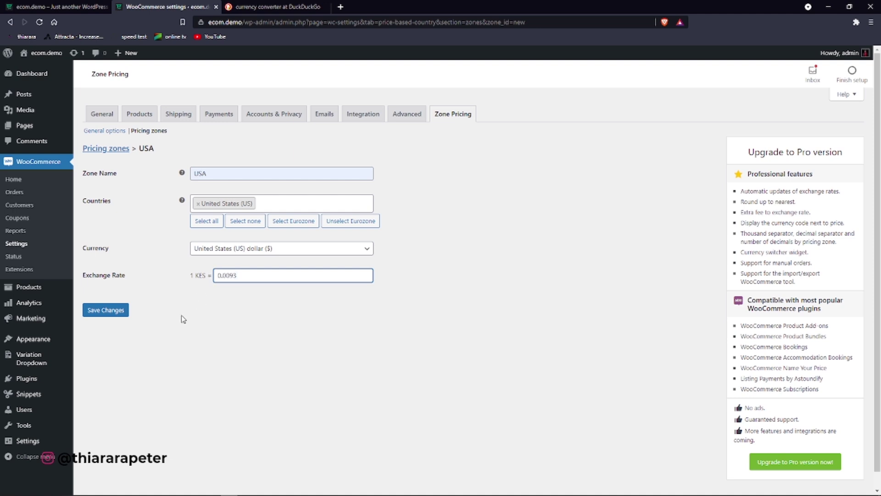
pyautogui.click(112, 311)
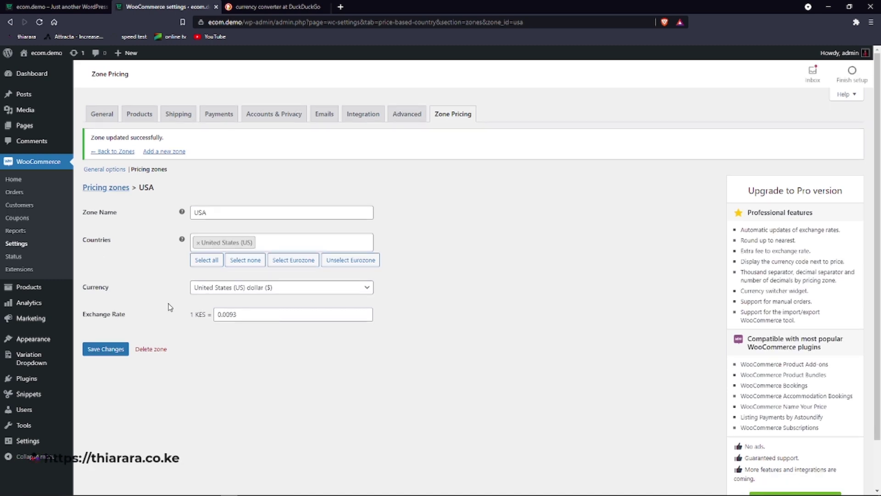
pyautogui.click(66, 6)
pyautogui.click(142, 7)
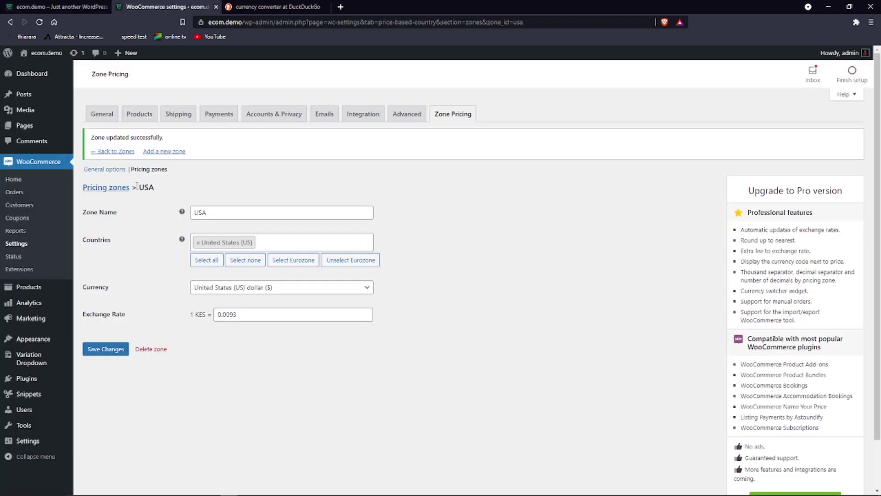
# On the Shop page, switch prices to United Arab Emirates currency, then US dollars
pyautogui.click(46, 6)
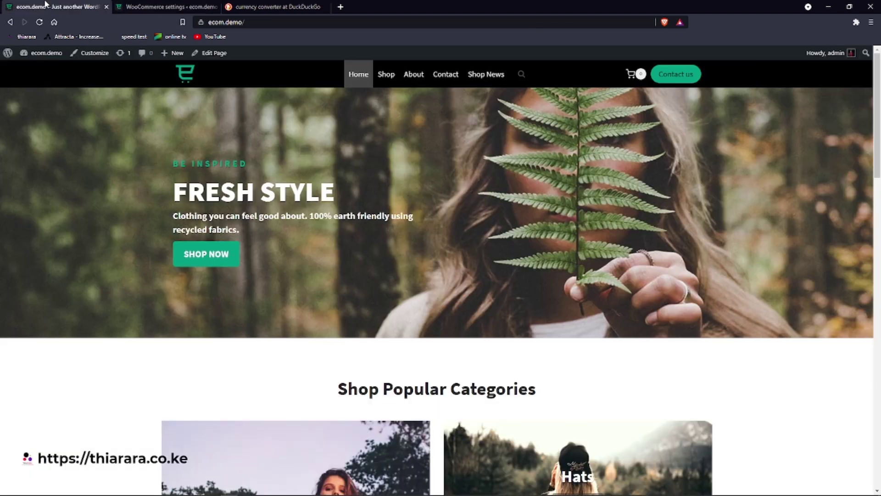
pyautogui.click(384, 83)
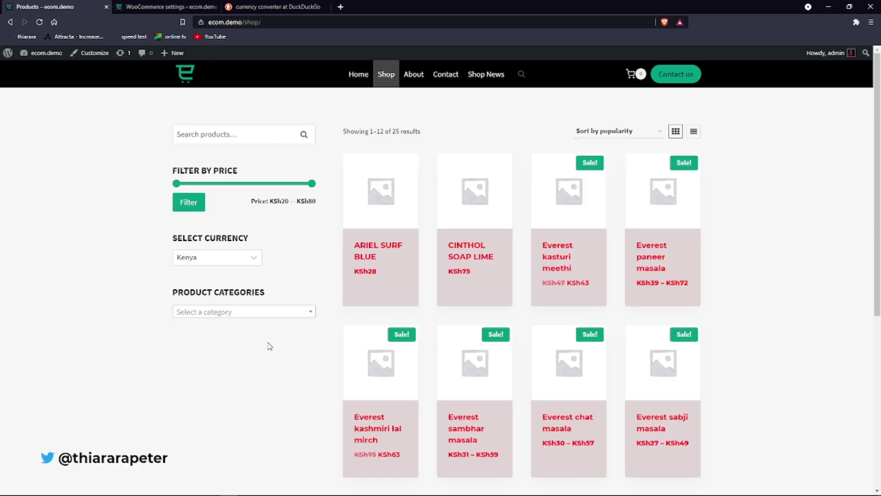
pyautogui.click(225, 260)
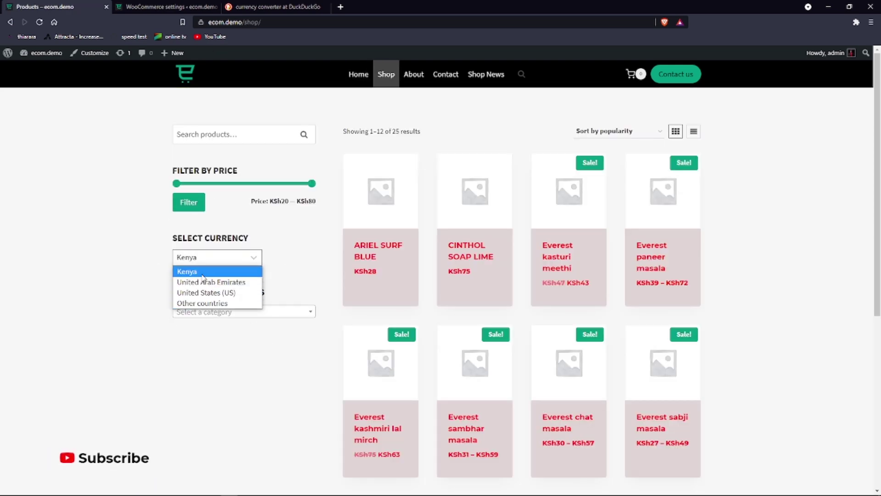
pyautogui.click(217, 282)
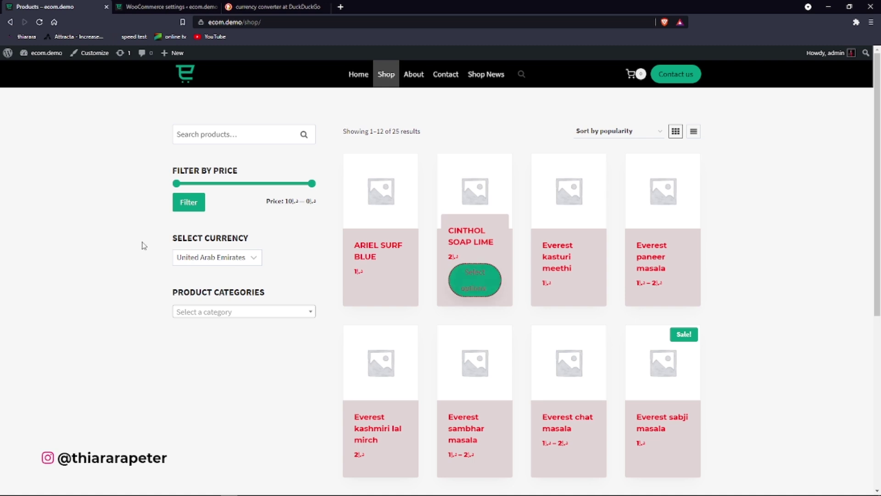
pyautogui.click(201, 259)
pyautogui.click(205, 293)
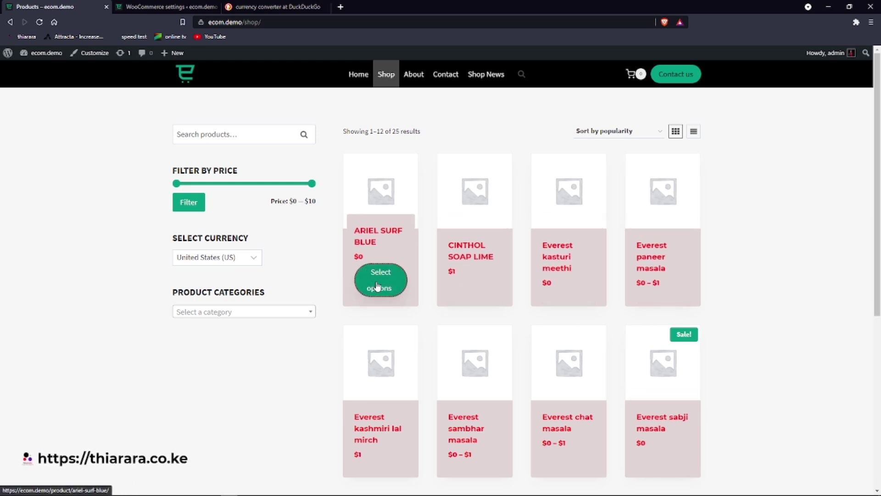
# Add 4 Everest kashmiri lal mirch to the cart
pyautogui.scroll(-2, 396, 399)
pyautogui.scroll(-2, 396, 399)
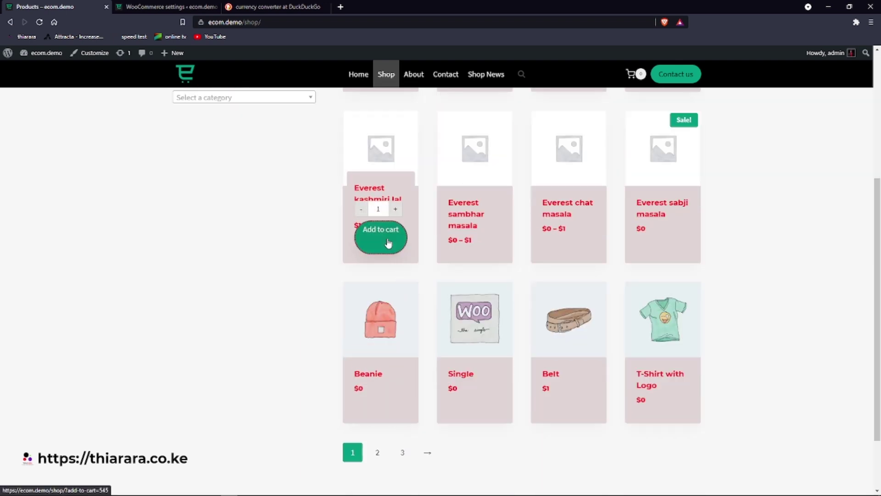
pyautogui.click(395, 210)
pyautogui.click(395, 209)
pyautogui.click(395, 209)
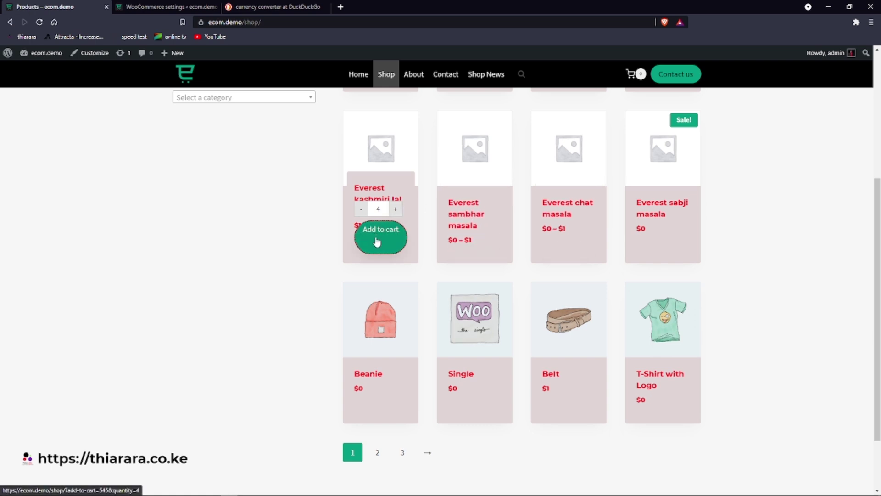
pyautogui.click(376, 242)
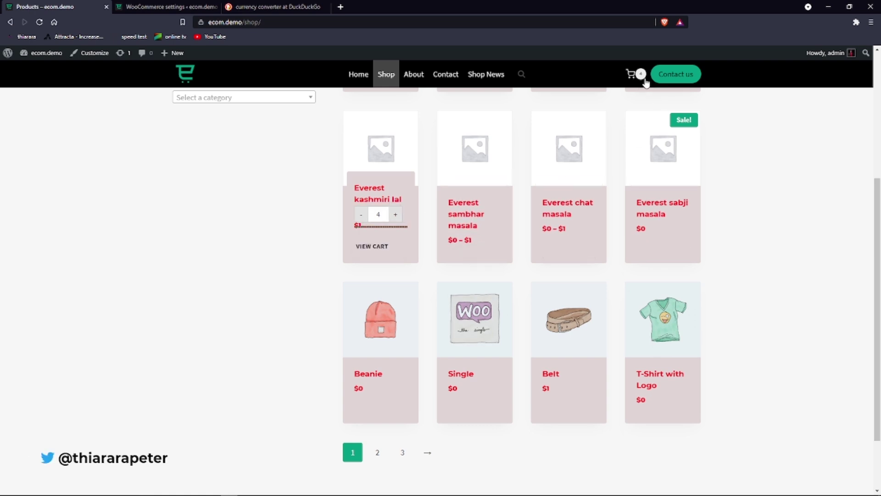
# Switch the shop currency to Kenya and view the cart: 4 items at KSh63, KSh252 total
pyautogui.click(643, 78)
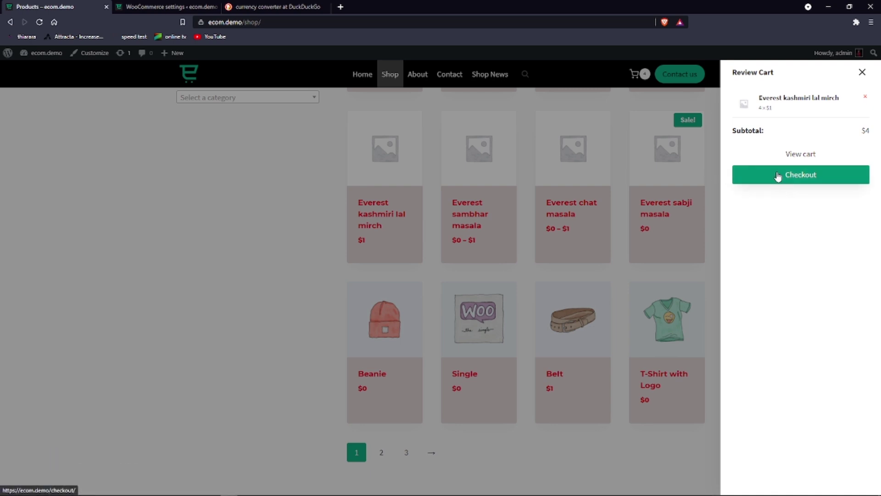
pyautogui.click(801, 155)
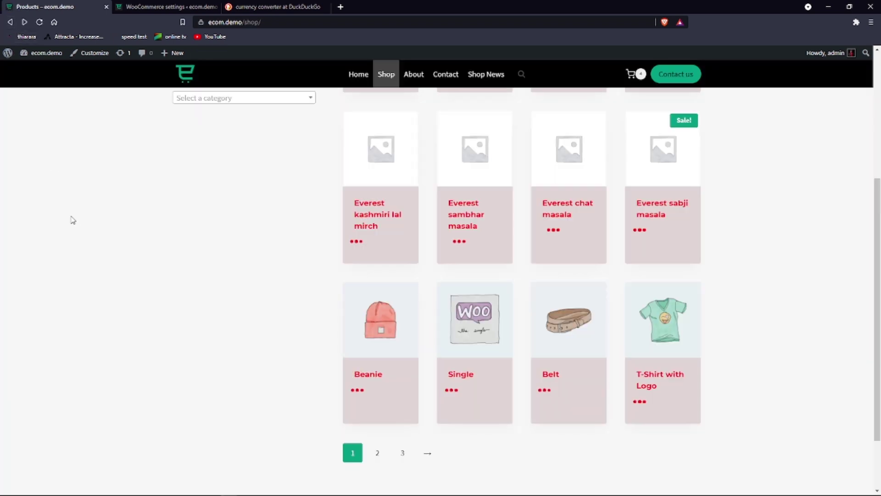
pyautogui.scroll(5, 255, 227)
pyautogui.click(234, 258)
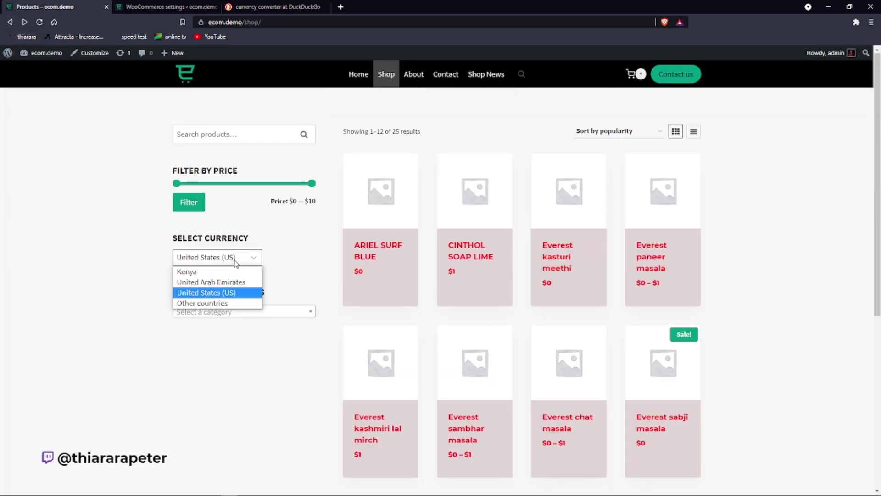
pyautogui.click(221, 271)
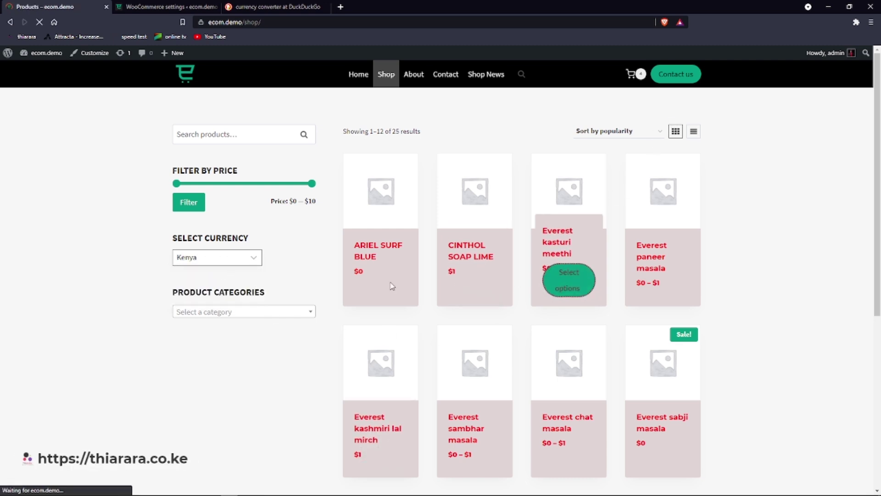
pyautogui.click(638, 76)
pyautogui.click(817, 156)
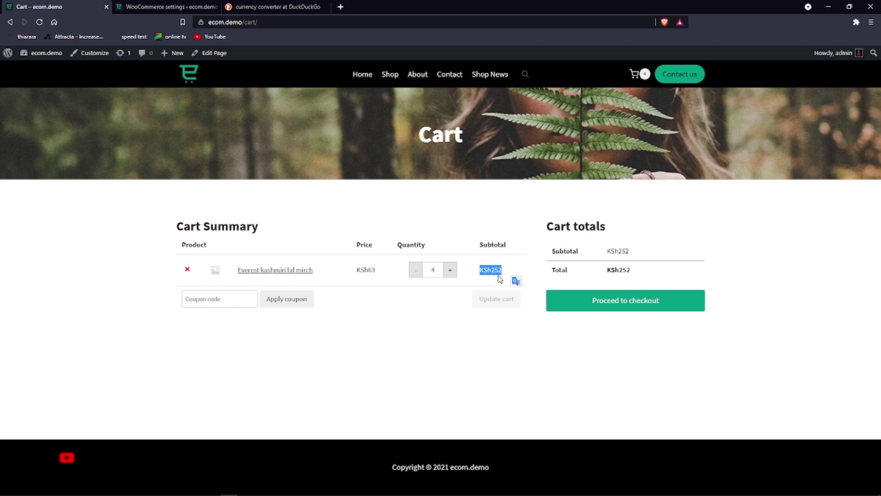
# Go to Appearance > Widgets from the WooCommerce admin
pyautogui.click(152, 7)
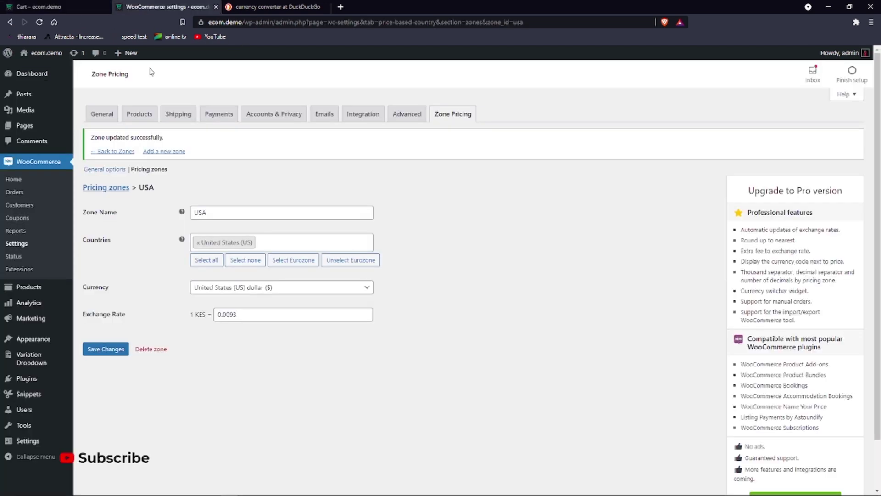
pyautogui.click(50, 8)
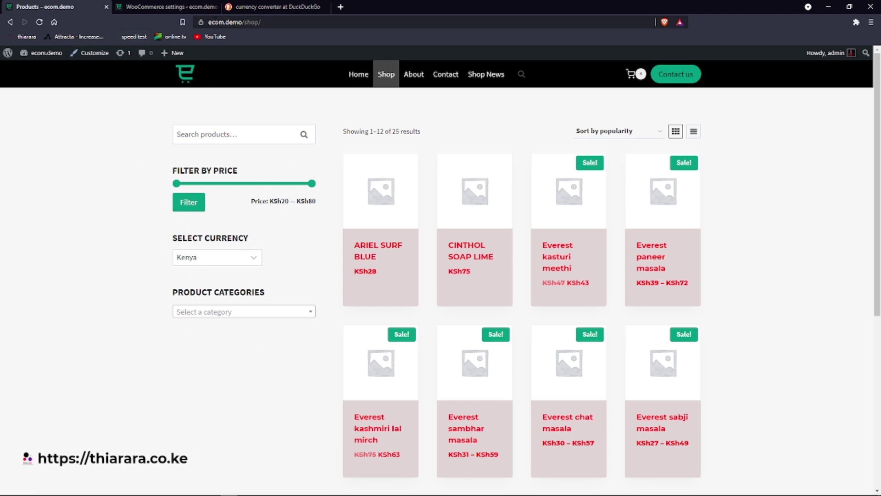
pyautogui.click(158, 8)
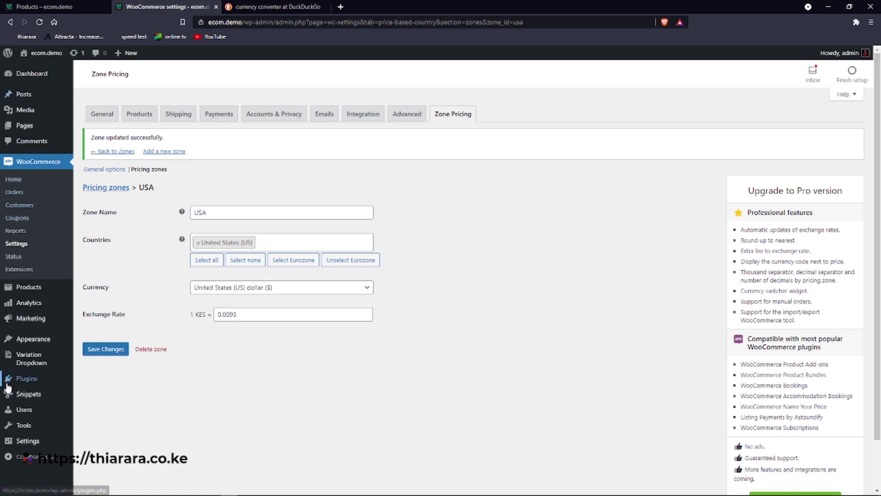
pyautogui.moveTo(41, 343)
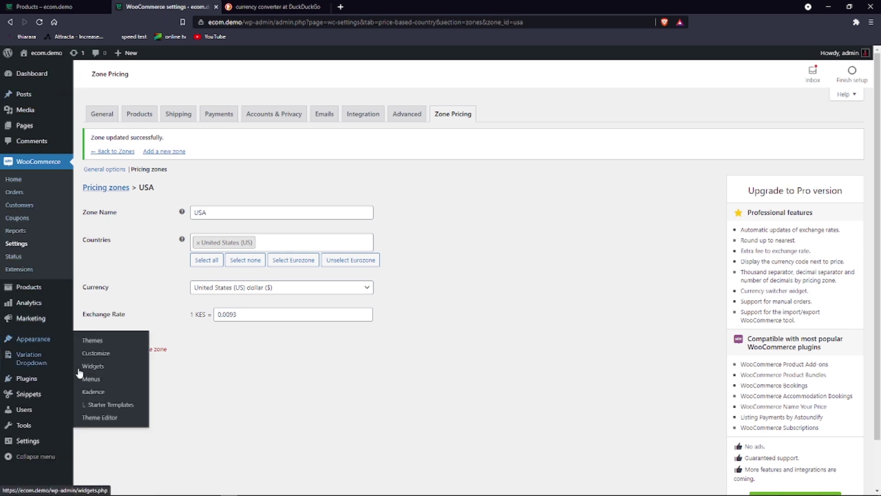
pyautogui.click(95, 369)
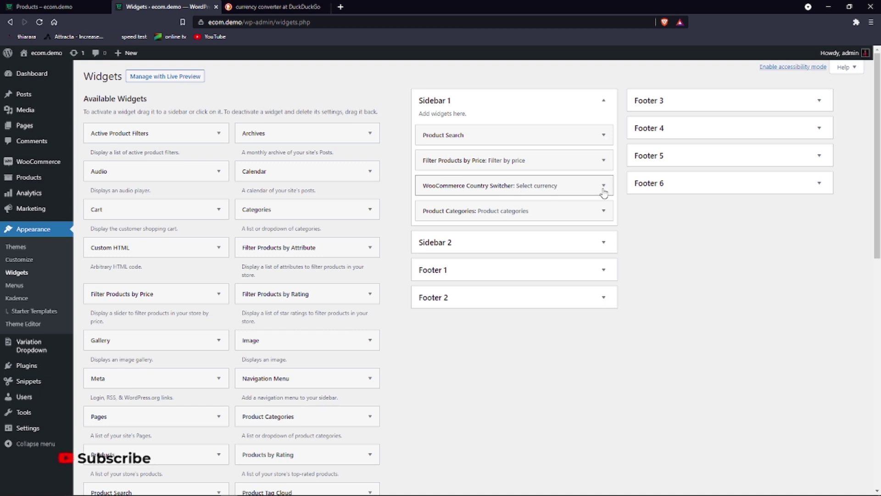
# Reload the shop to confirm its sidebar no longer shows a currency selector
pyautogui.click(602, 187)
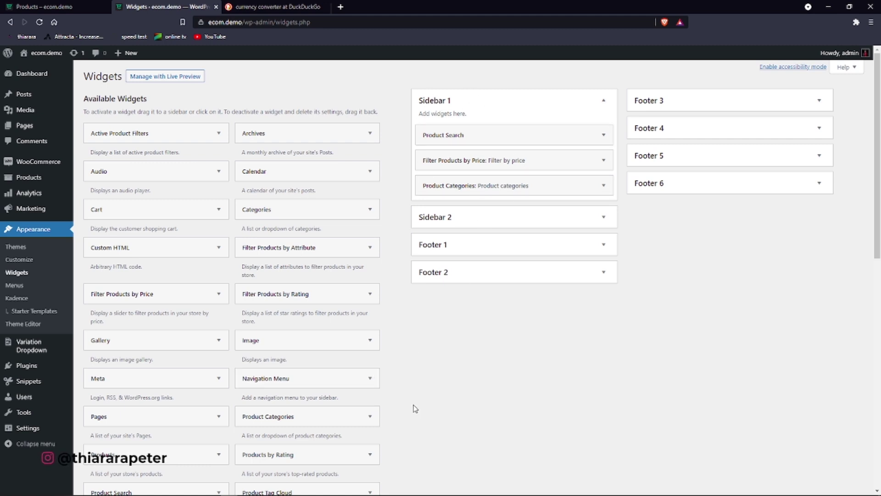
pyautogui.click(77, 5)
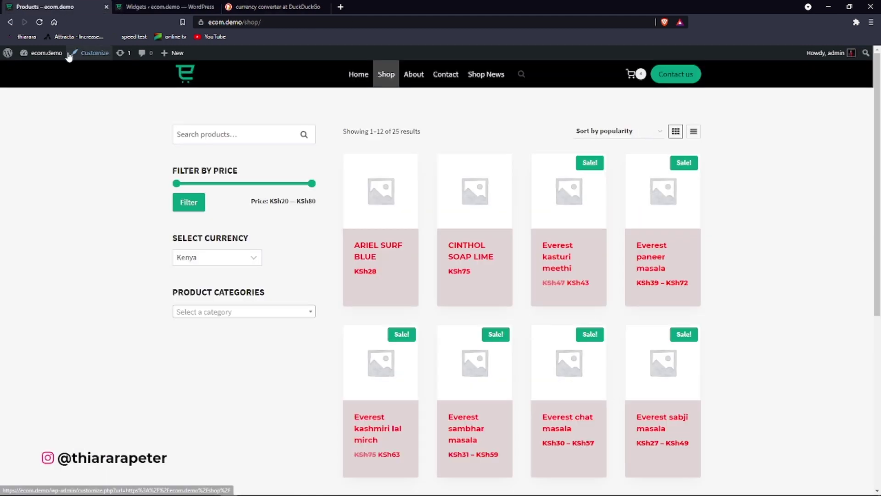
pyautogui.click(39, 22)
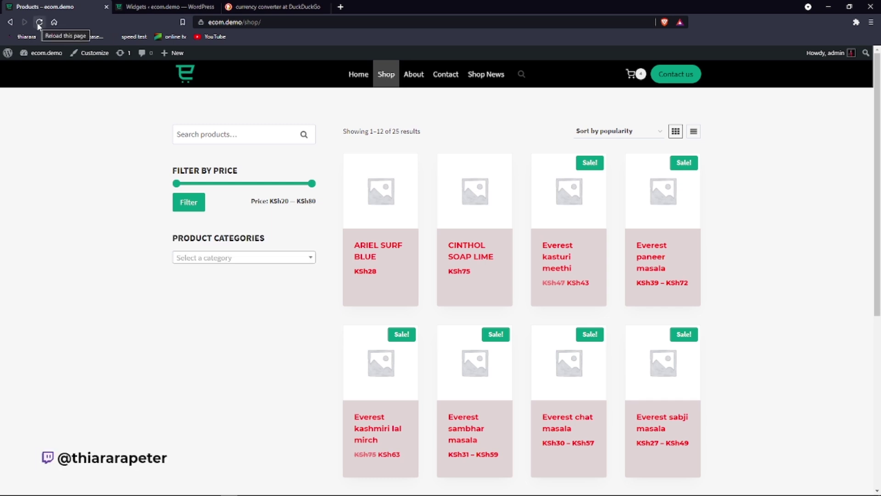
# Scroll the Widgets page down to the WooCommerce Country Switcher
pyautogui.click(165, 6)
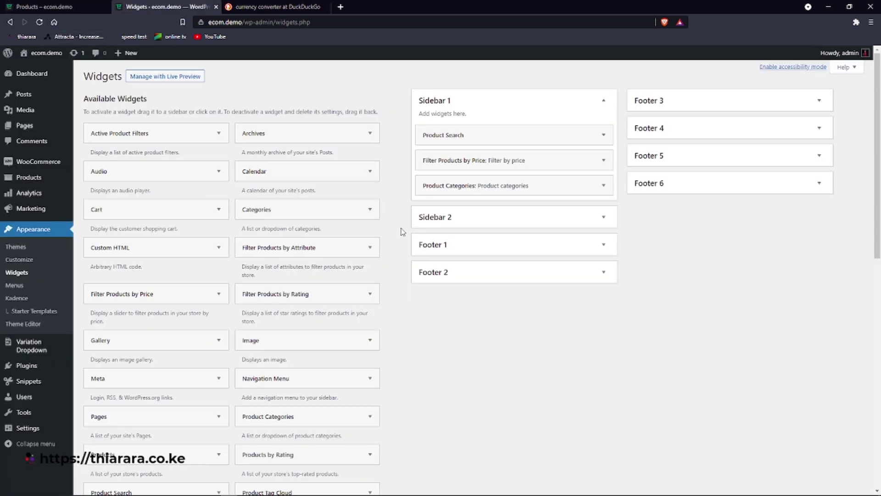
pyautogui.scroll(-1, 283, 358)
pyautogui.scroll(-2, 283, 358)
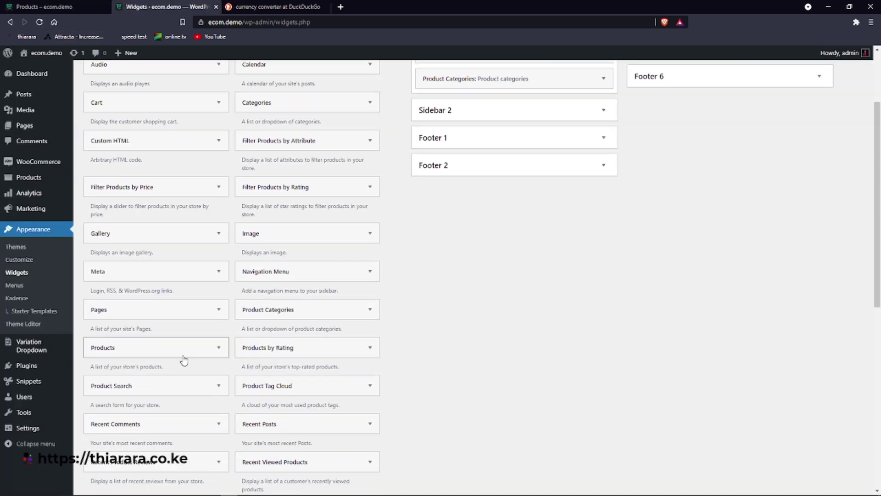
pyautogui.scroll(-3, 183, 358)
pyautogui.scroll(-3, 132, 380)
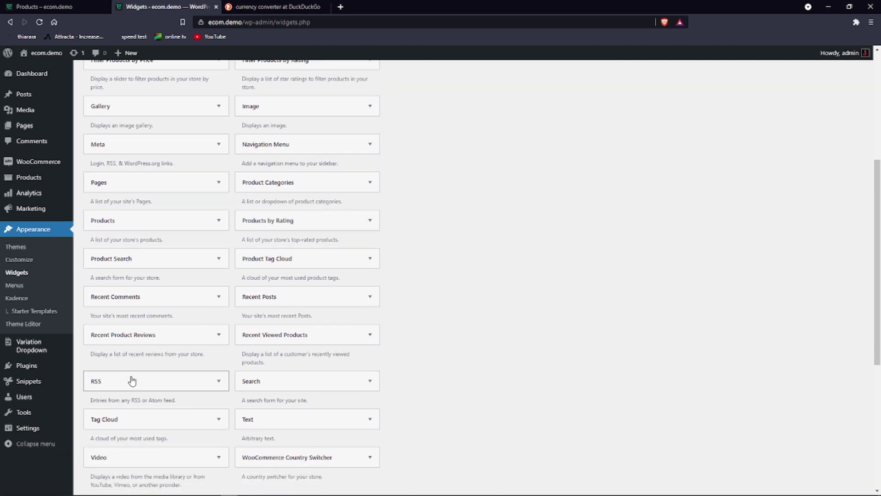
# Place the WooCommerce Country Switcher in Sidebar 1 below the price filter, titled 'select currency', and save
pyautogui.moveTo(320, 376); pyautogui.dragTo(575, 347)
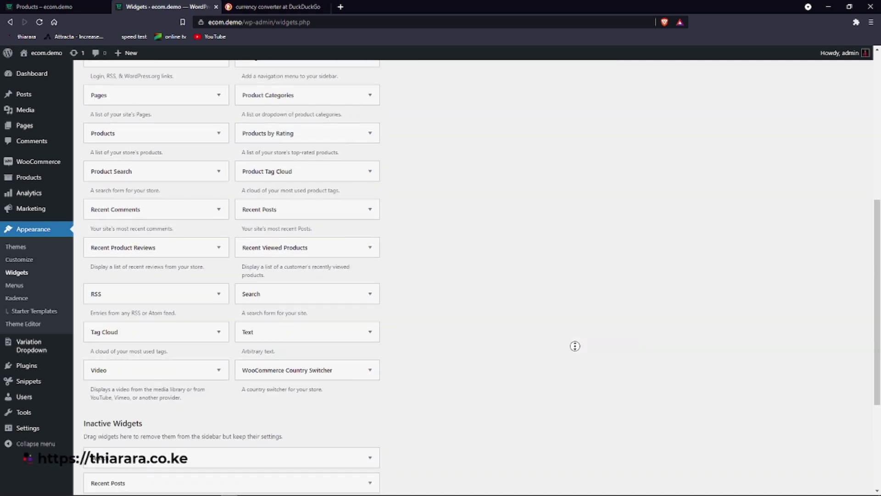
pyautogui.moveTo(287, 387); pyautogui.dragTo(440, 185)
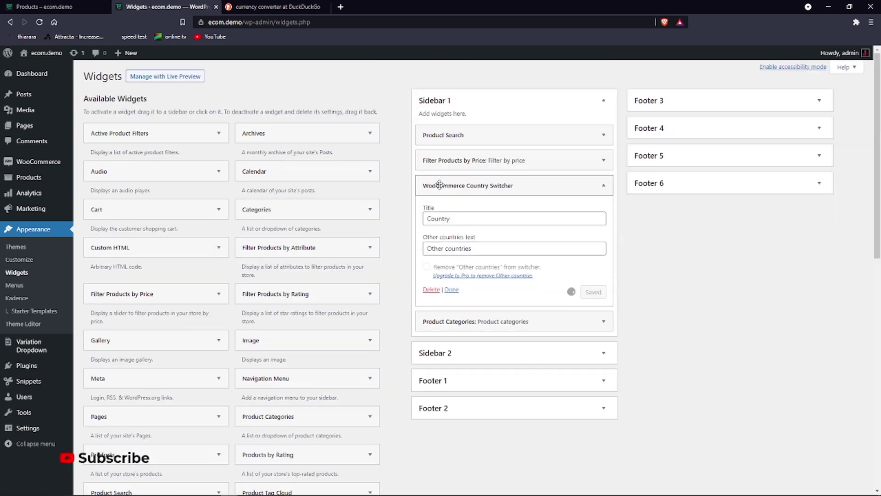
pyautogui.doubleClick(450, 218)
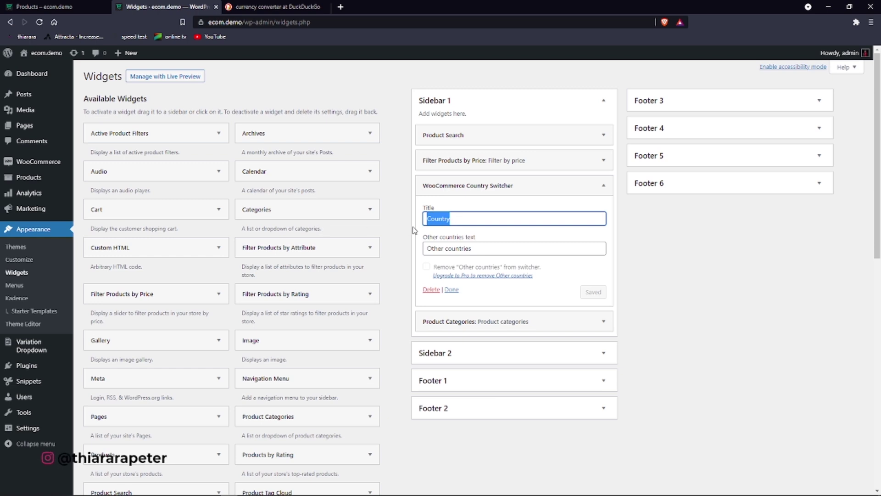
pyautogui.write('Sw')
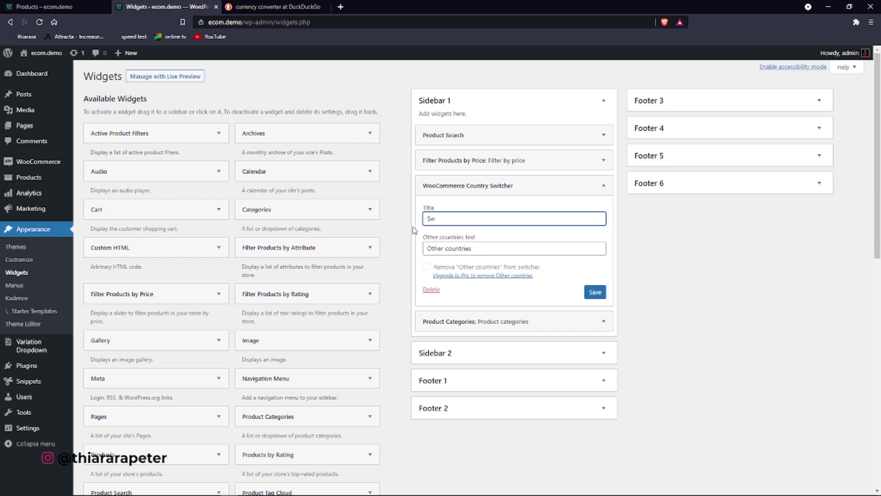
pyautogui.press('BackSpace')
pyautogui.press('BackSpace')
pyautogui.write('select currency')
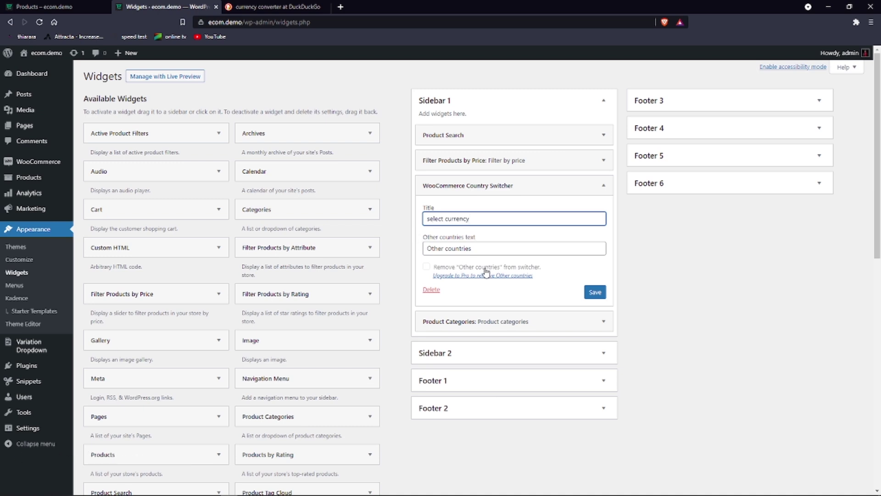
pyautogui.press('Tab')
pyautogui.click(596, 295)
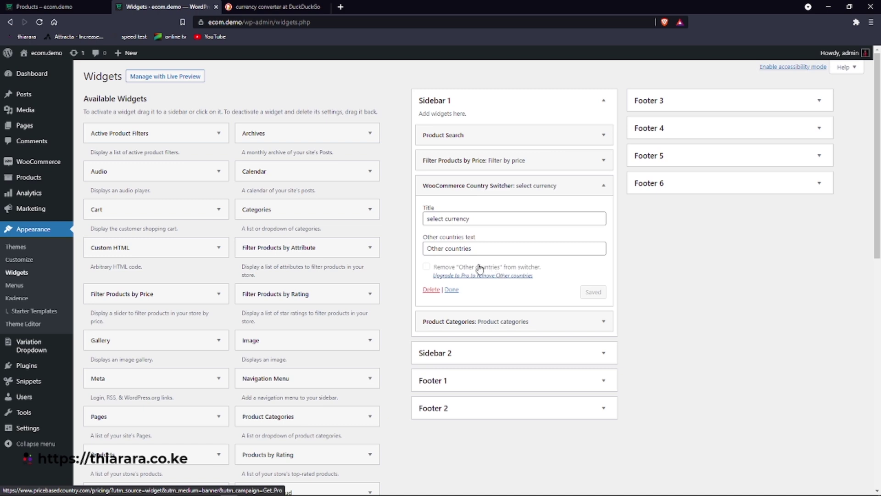
# Reload the shop and set its Select Currency dropdown to United Arab Emirates, then United States (US)
pyautogui.click(10, 10)
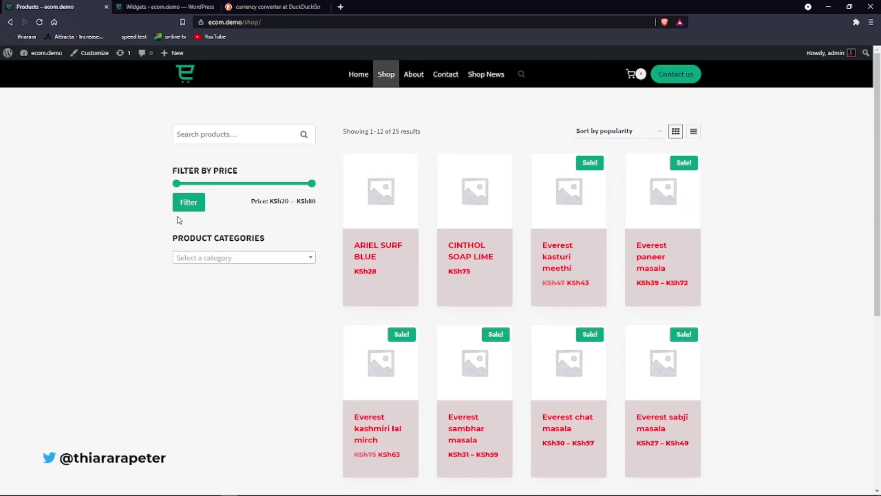
pyautogui.click(39, 22)
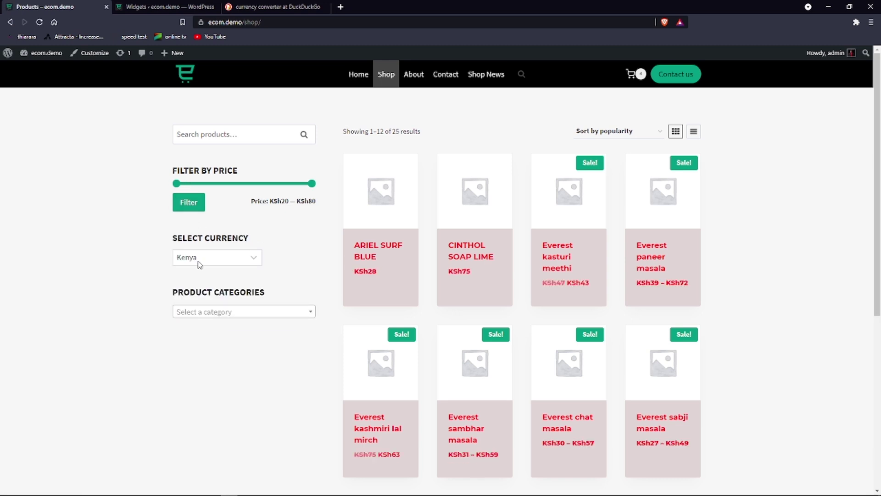
pyautogui.click(197, 257)
pyautogui.click(201, 283)
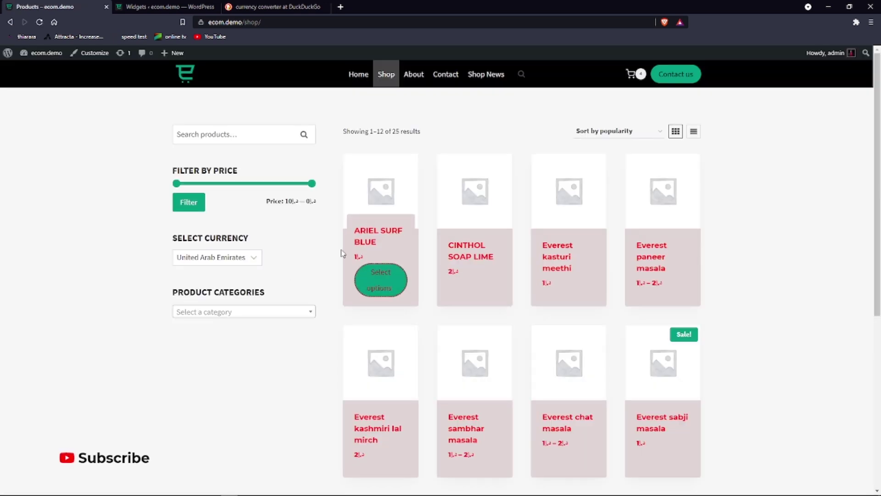
pyautogui.click(215, 257)
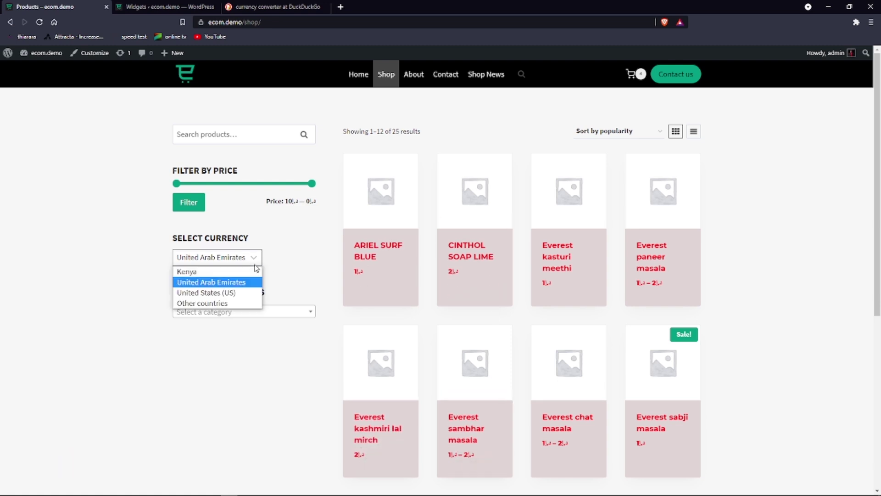
pyautogui.click(238, 290)
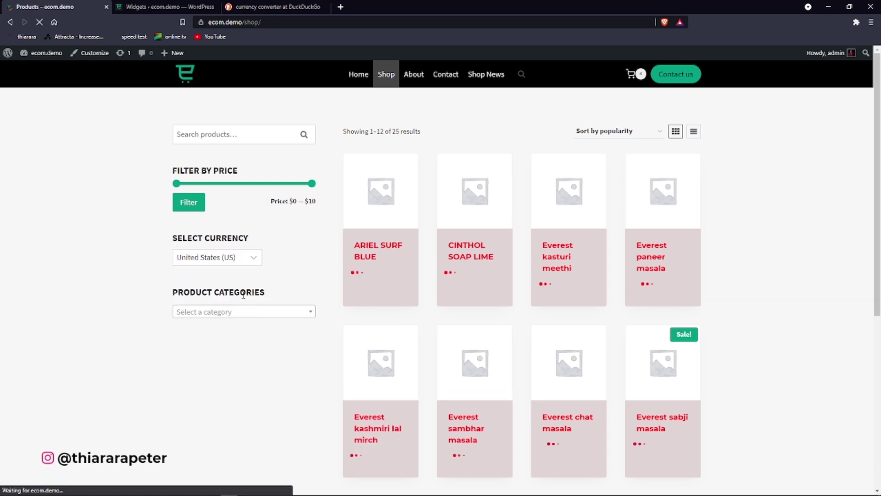